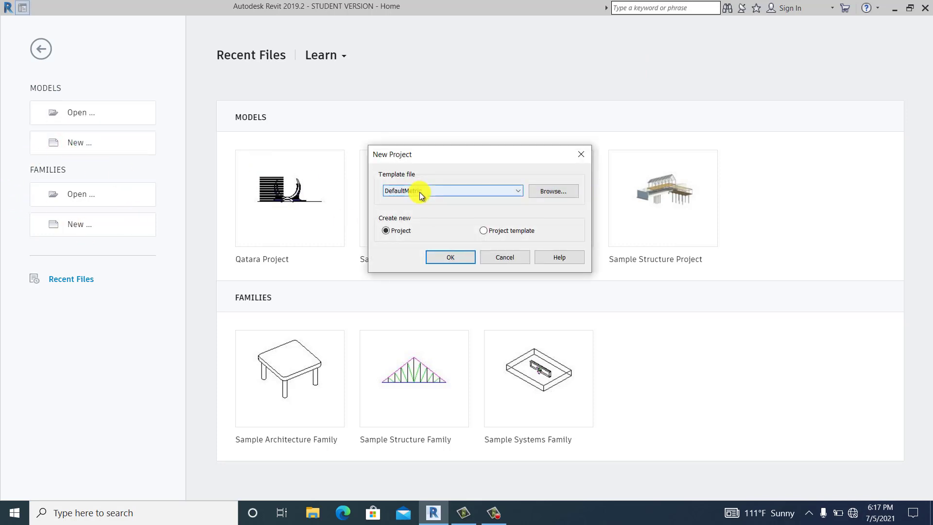
Step: Create a new project from the default metric template
{"action": "left_click", "coordinate": [465, 258]}
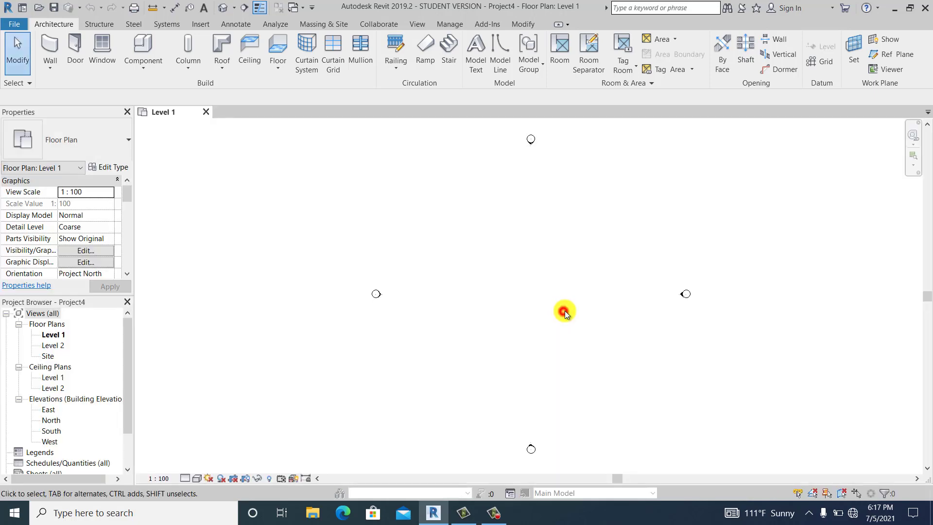
{"action": "middle_click_drag", "start_coordinate": [563, 311], "coordinate": [545, 306]}
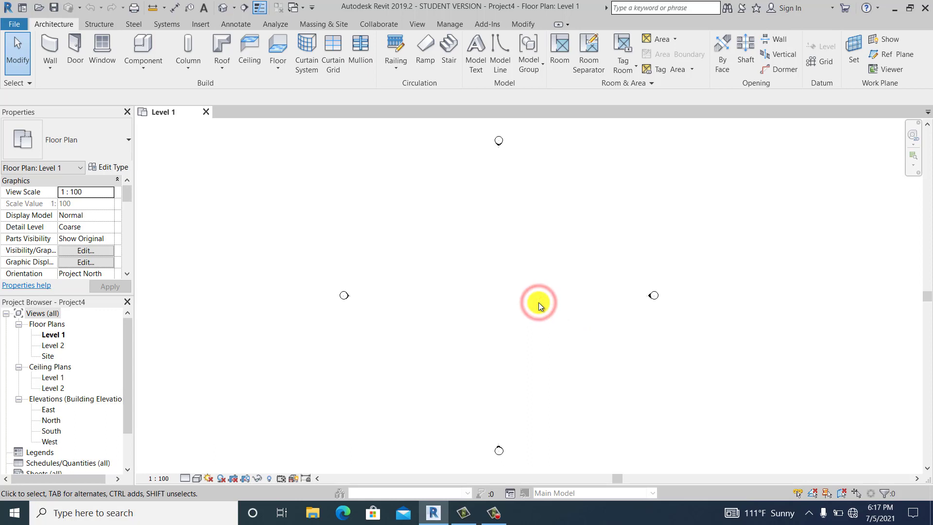
{"action": "left_click", "coordinate": [498, 314]}
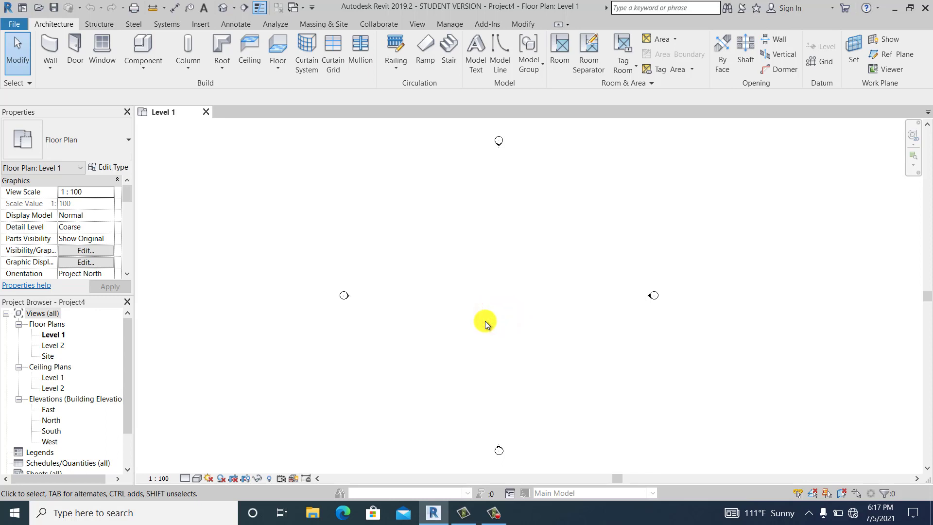
Step: Draw a horizontal reference plane from beyond the west elevation marker to beyond the east marker and name it 1
{"action": "key", "text": "r"}
{"action": "key", "text": "p"}
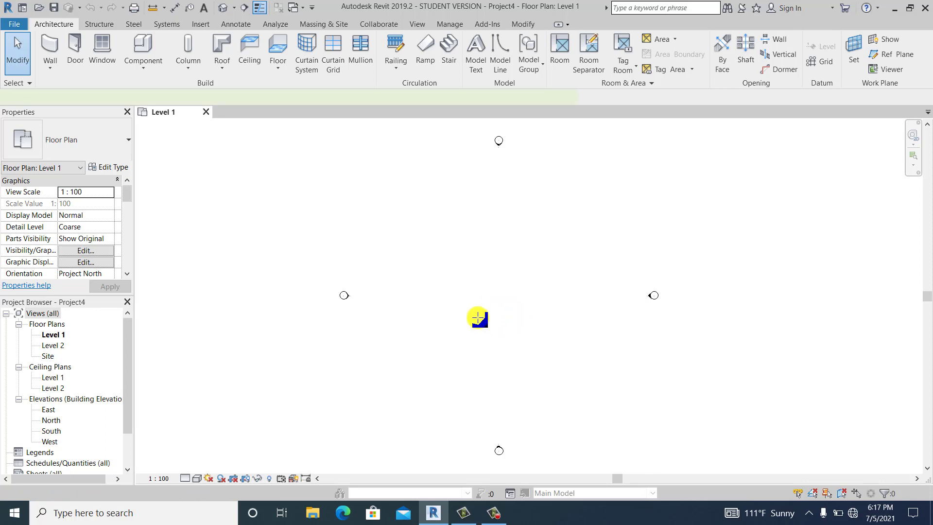
{"action": "left_click", "coordinate": [331, 297]}
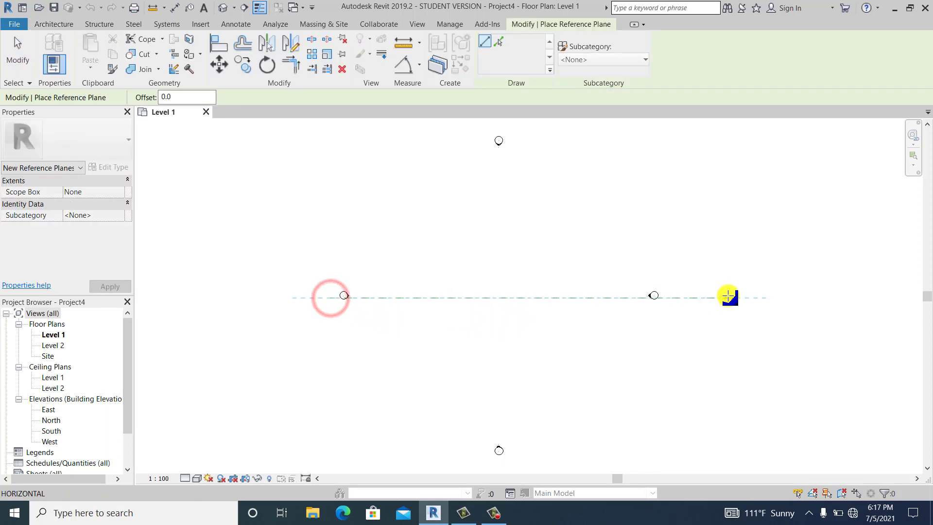
{"action": "left_click", "coordinate": [727, 297]}
{"action": "left_click", "coordinate": [712, 303]}
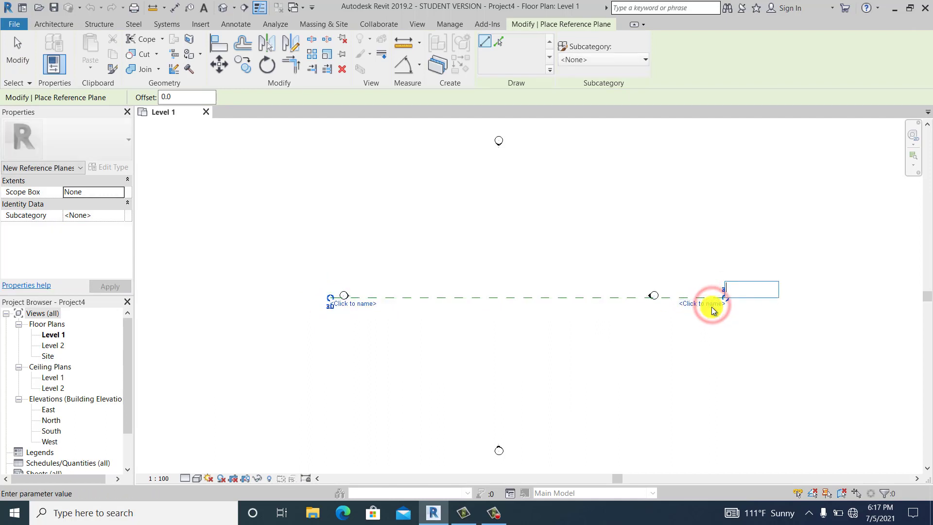
{"action": "left_click", "coordinate": [712, 337]}
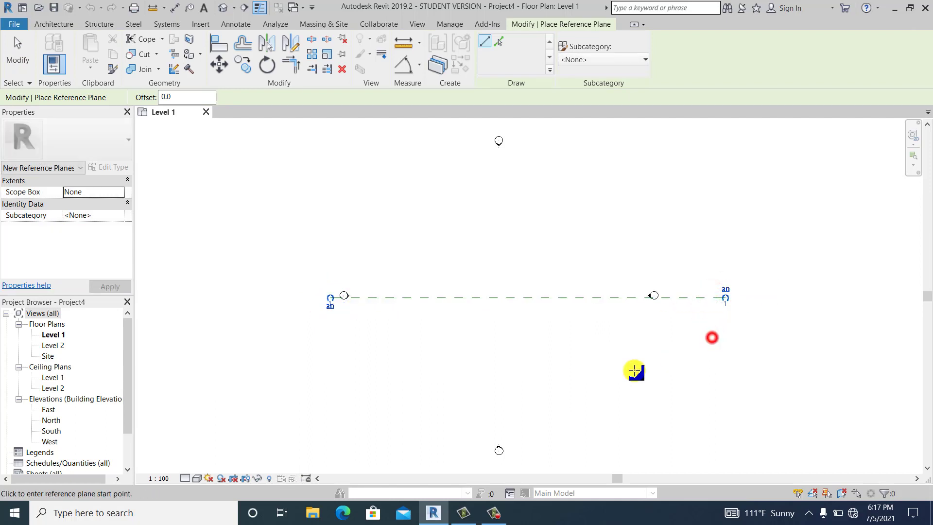
Step: Draw a vertical reference plane from beyond the south elevation marker to beyond the north marker and name it 2
{"action": "left_click", "coordinate": [500, 461]}
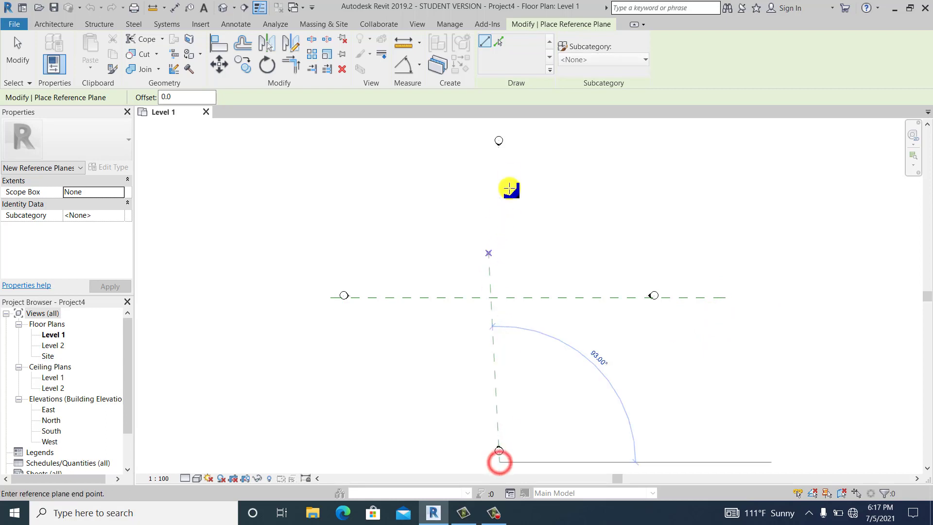
{"action": "left_click", "coordinate": [500, 130]}
{"action": "left_click", "coordinate": [506, 140]}
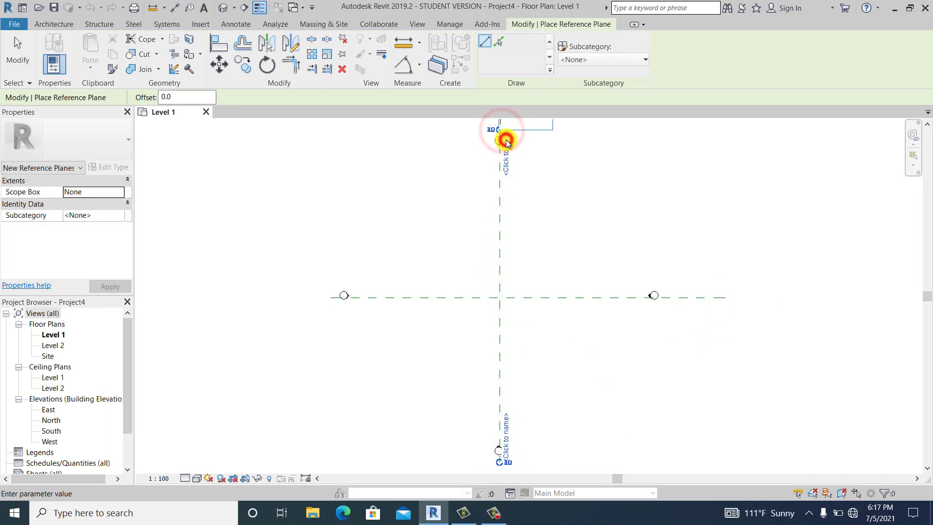
{"action": "type", "text": "2"}
{"action": "left_click", "coordinate": [602, 181]}
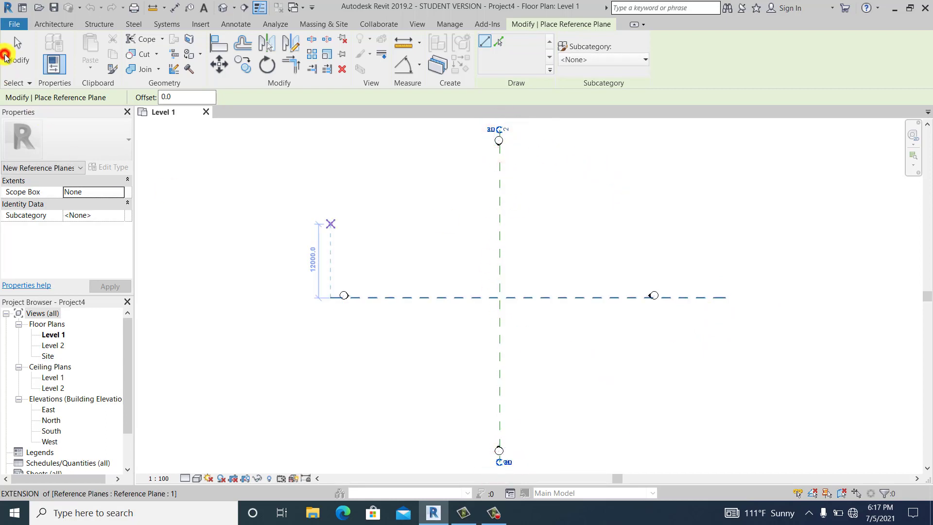
{"action": "left_click", "coordinate": [18, 51]}
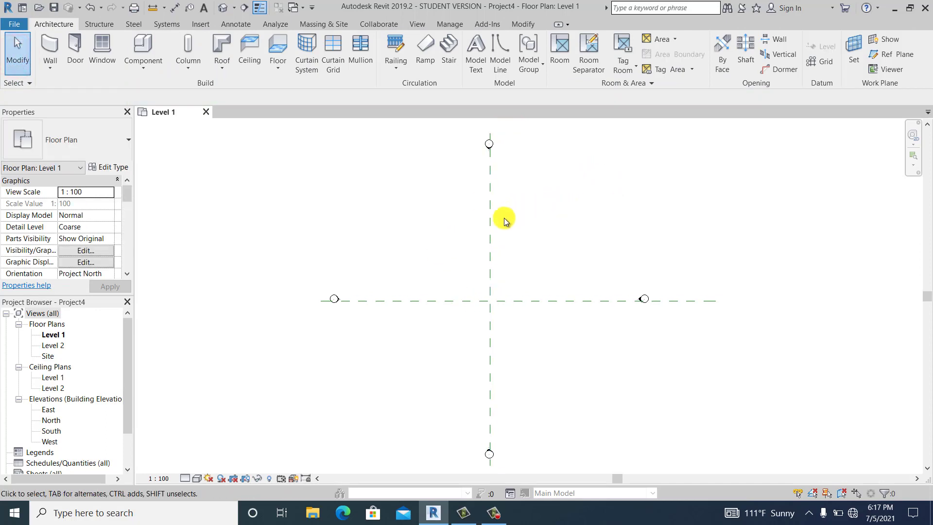
{"action": "middle_click_drag", "start_coordinate": [597, 267], "coordinate": [596, 279]}
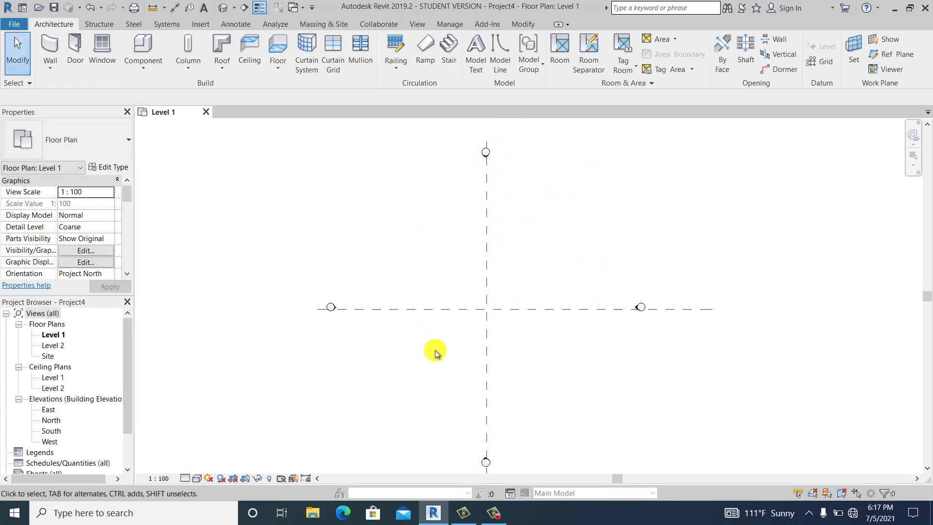
{"action": "middle_click_drag", "start_coordinate": [544, 260], "coordinate": [544, 259]}
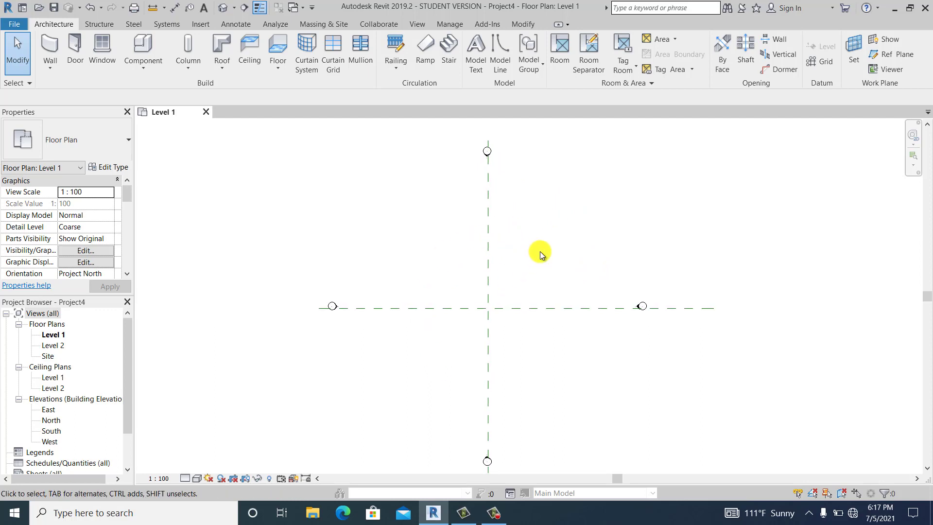
{"action": "middle_click_drag", "start_coordinate": [574, 232], "coordinate": [562, 232]}
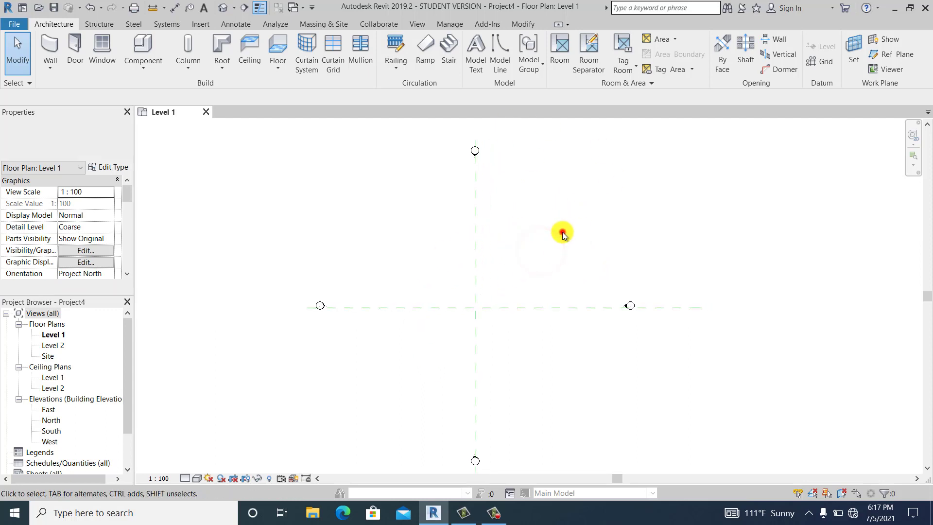
Step: Turn on mass form and floors display and start a new in-place mass with the suggested name
{"action": "left_click", "coordinate": [329, 25]}
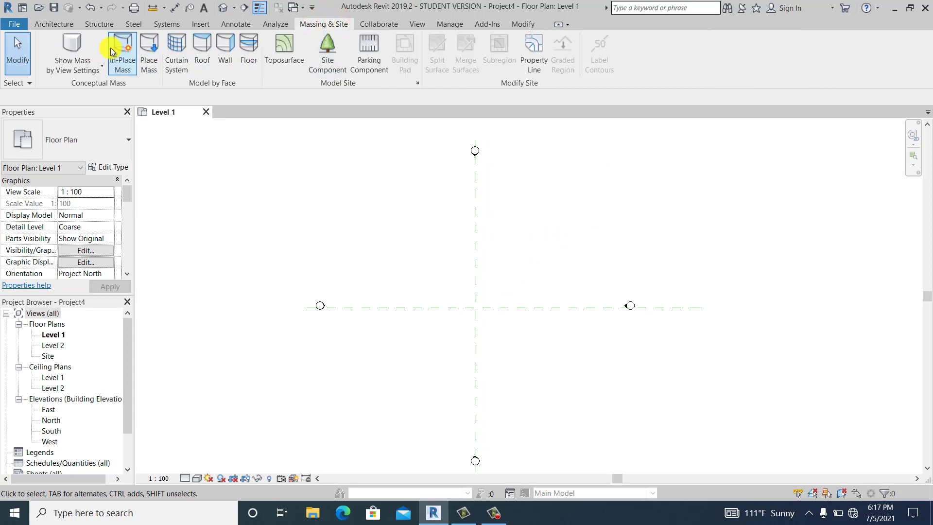
{"action": "left_click", "coordinate": [68, 45]}
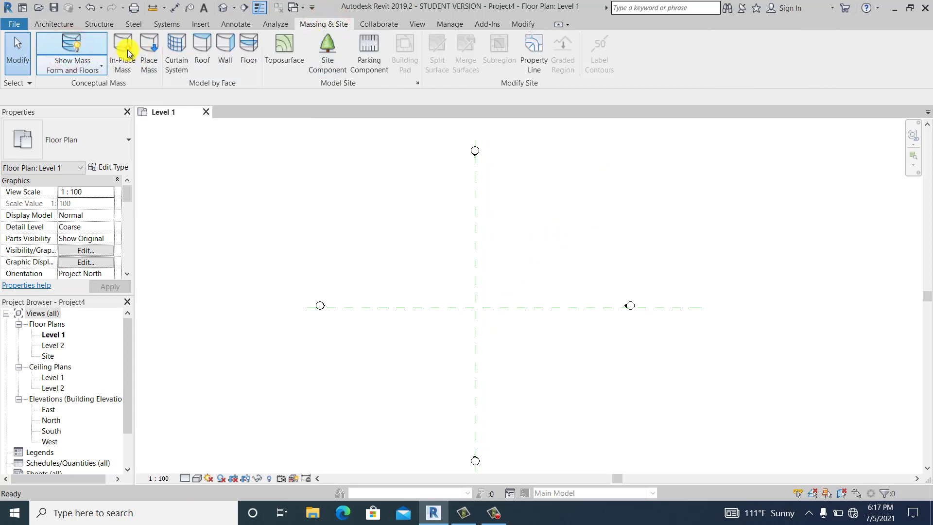
{"action": "left_click", "coordinate": [128, 49]}
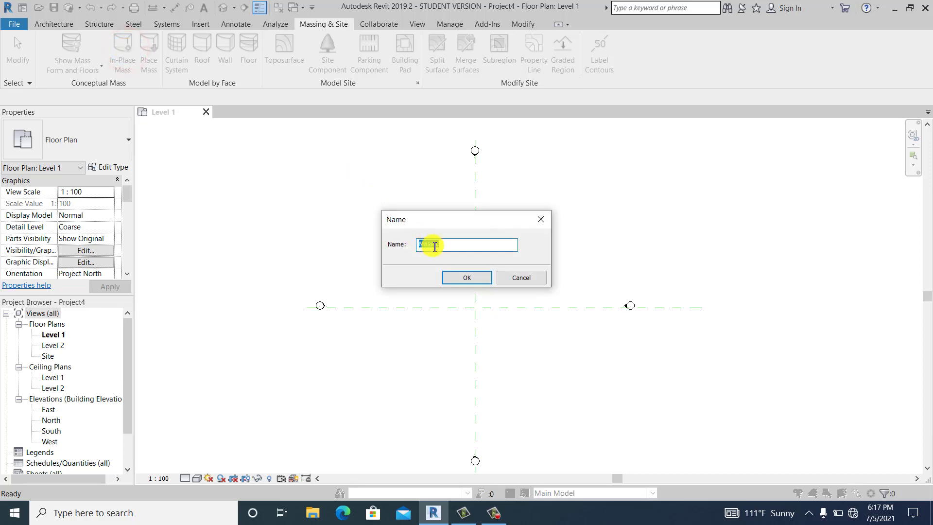
{"action": "left_click", "coordinate": [467, 276]}
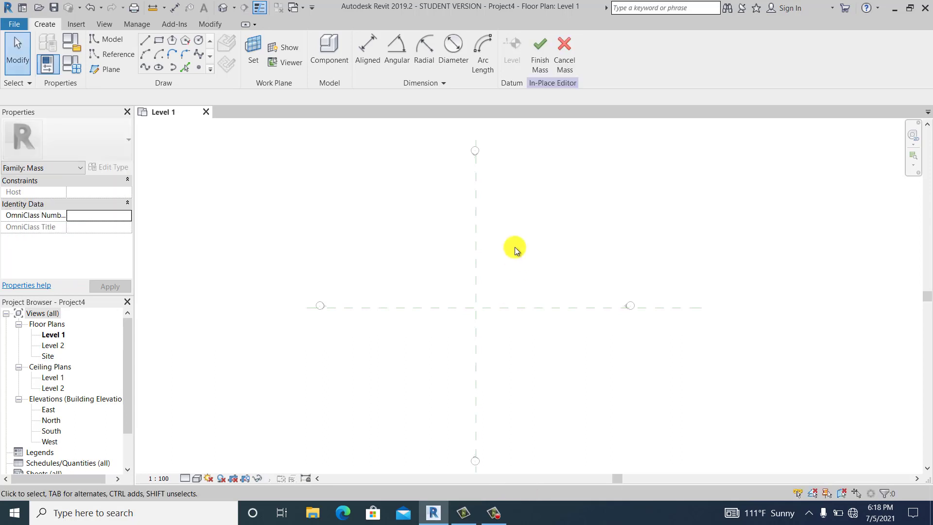
{"action": "middle_click_drag", "start_coordinate": [514, 244], "coordinate": [512, 242]}
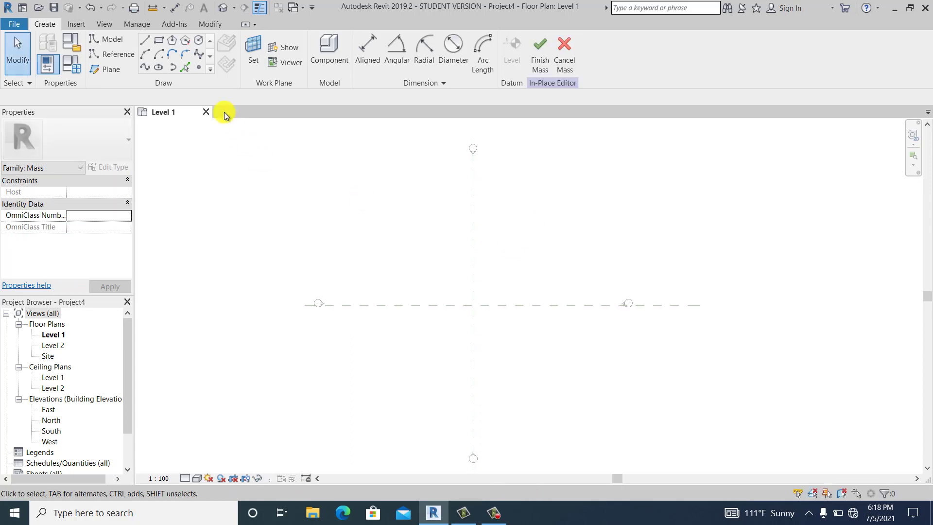
Step: Place one reference point on the vertical plane near the north marker and one on the horizontal plane near the west marker
{"action": "left_click", "coordinate": [201, 70]}
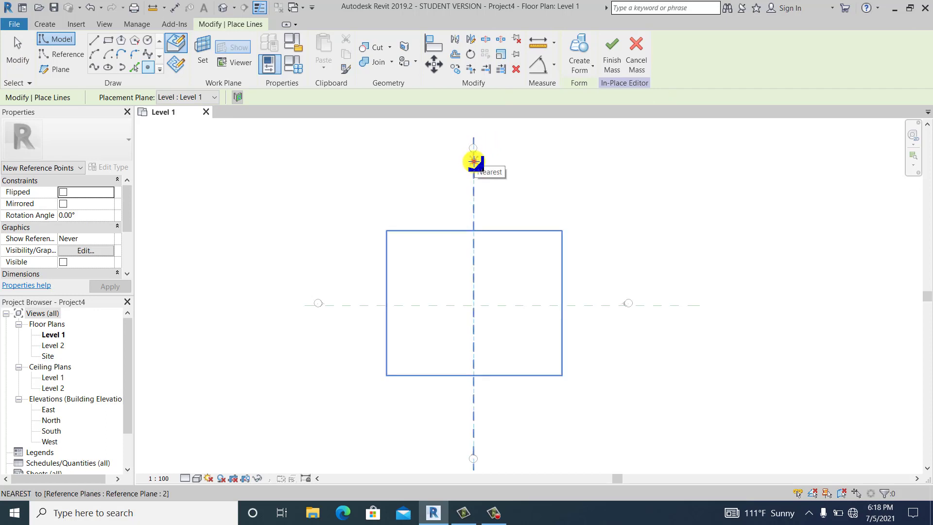
{"action": "left_click", "coordinate": [474, 161]}
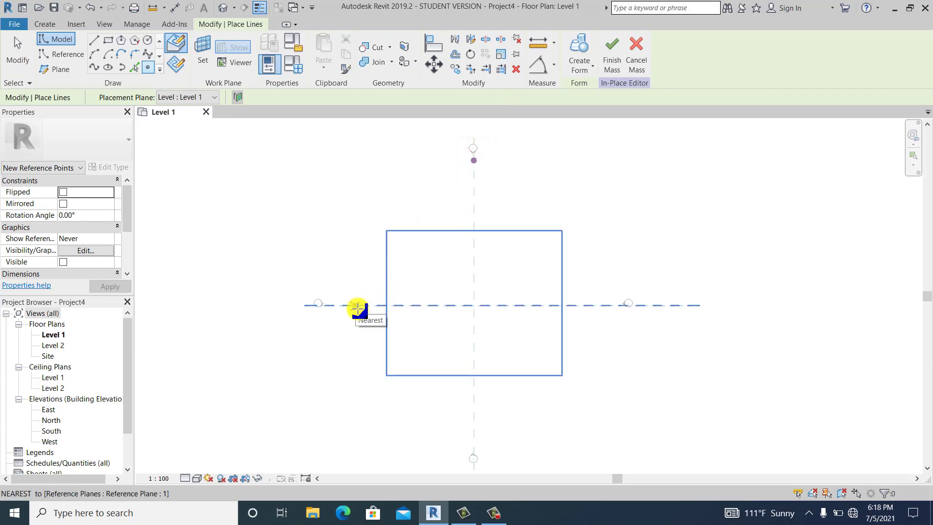
{"action": "left_click", "coordinate": [373, 306]}
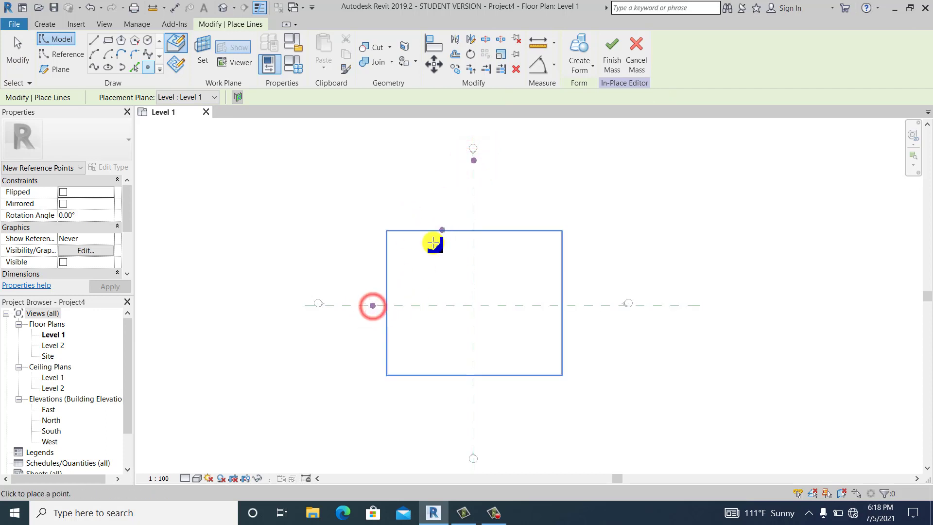
{"action": "left_click", "coordinate": [179, 251]}
{"action": "left_click", "coordinate": [9, 50]}
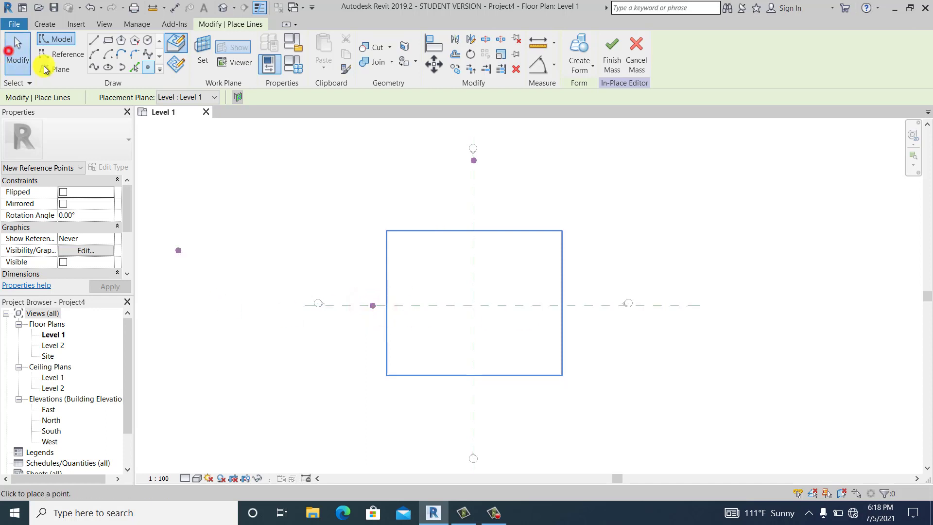
Step: Mirror the north reference point about the horizontal reference plane to create a matching point near the south marker
{"action": "left_click", "coordinate": [385, 183]}
{"action": "left_click_drag", "start_coordinate": [409, 186], "coordinate": [517, 167]}
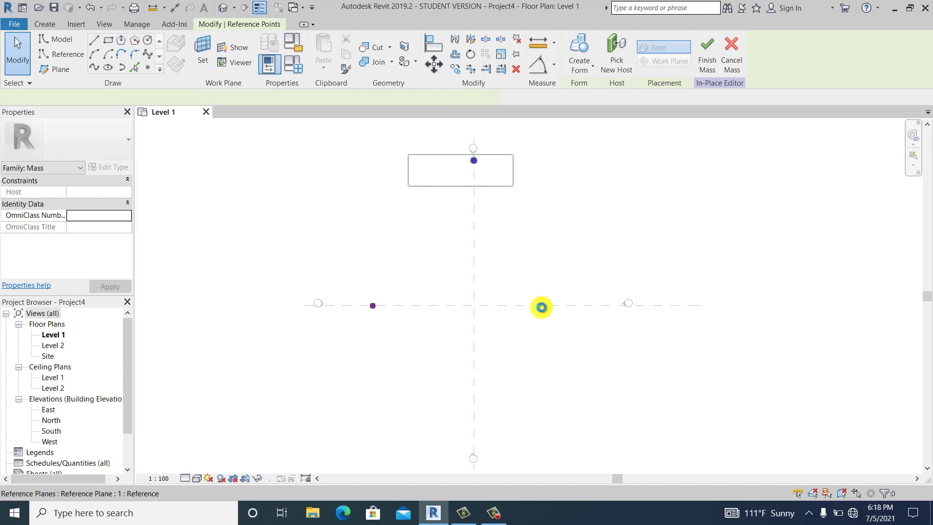
{"action": "left_click", "coordinate": [541, 307]}
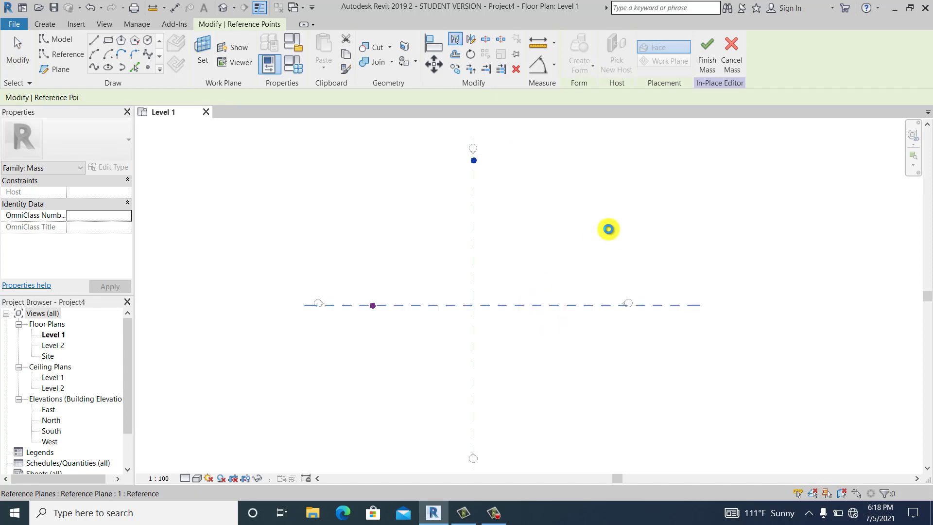
{"action": "left_click", "coordinate": [510, 304]}
{"action": "left_click", "coordinate": [540, 245]}
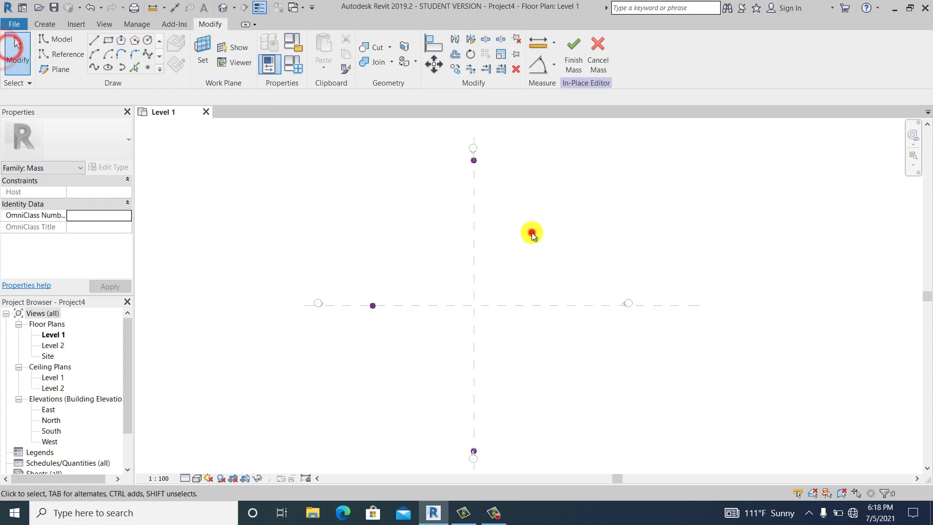
{"action": "middle_click_drag", "start_coordinate": [532, 230], "coordinate": [552, 230]}
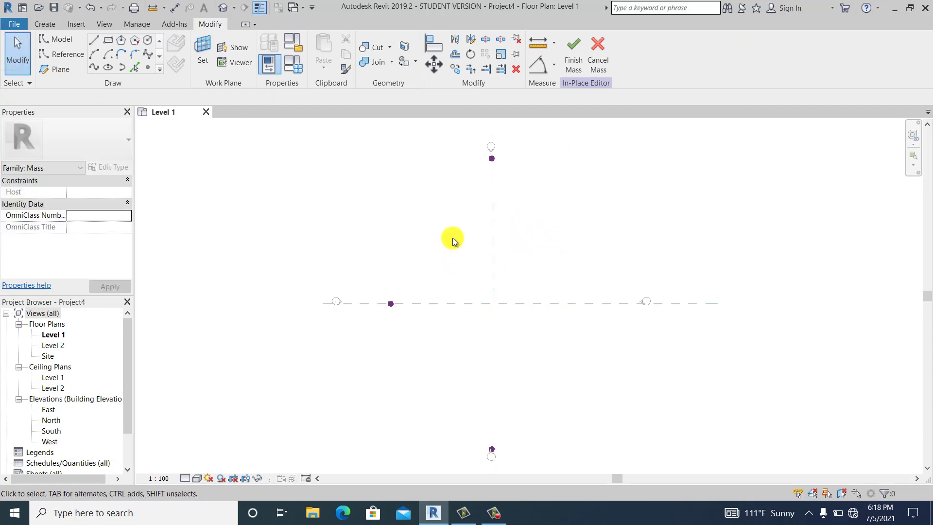
{"action": "left_click", "coordinate": [510, 274]}
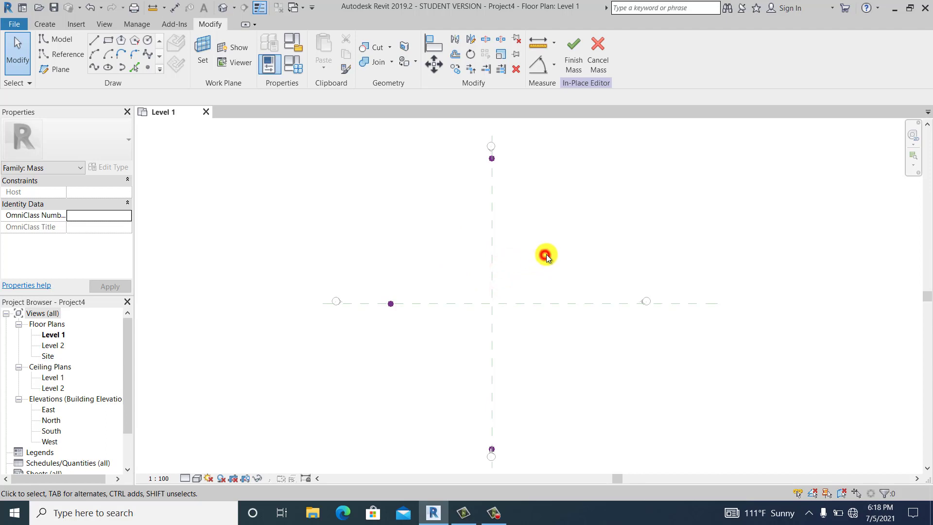
{"action": "middle_click_drag", "start_coordinate": [545, 254], "coordinate": [556, 256]}
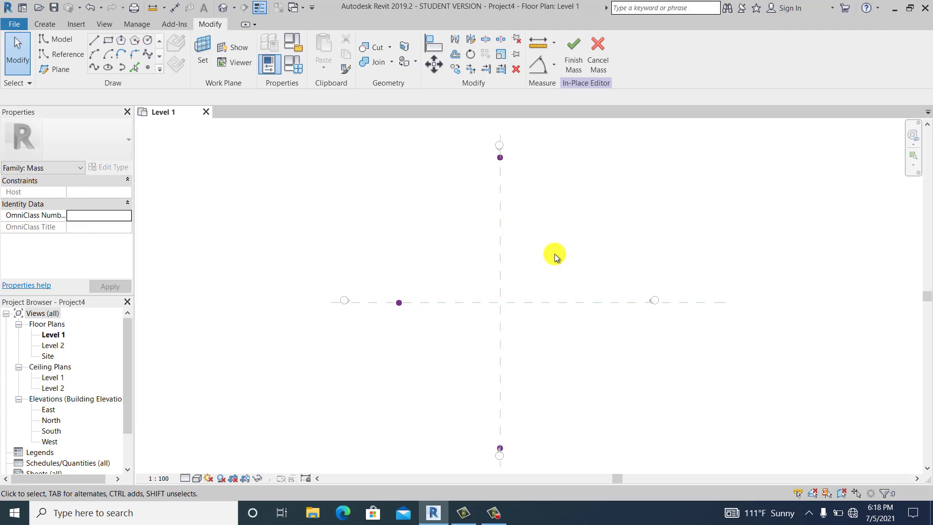
{"action": "left_click", "coordinate": [602, 254]}
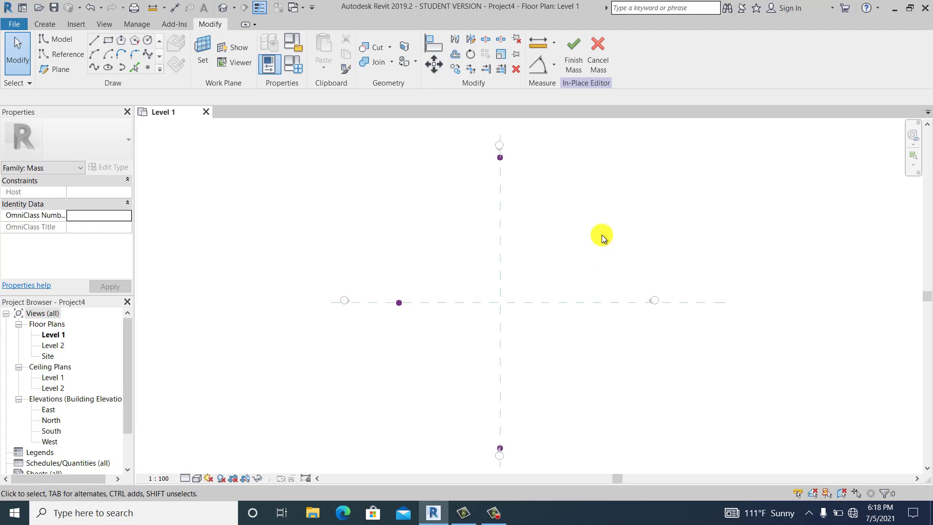
{"action": "middle_click_drag", "start_coordinate": [602, 237], "coordinate": [592, 235]}
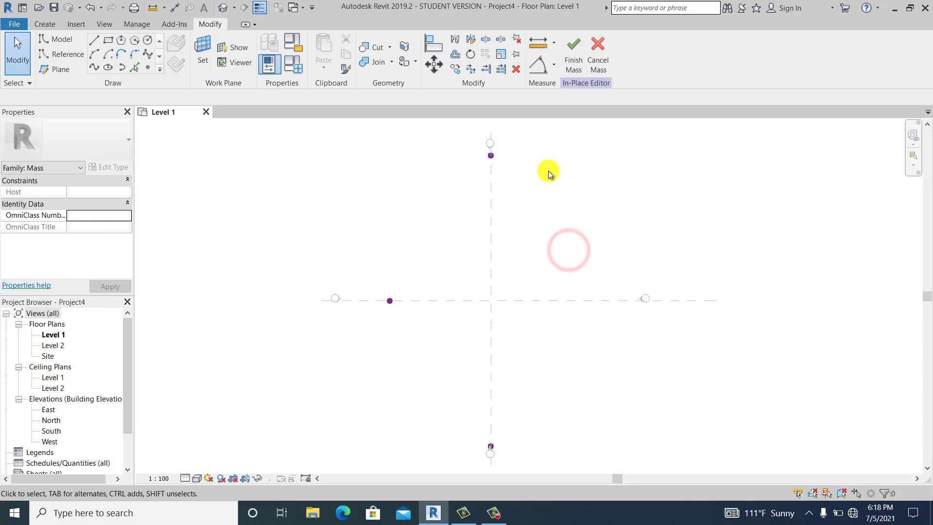
{"action": "middle_click_drag", "start_coordinate": [553, 200], "coordinate": [563, 193]}
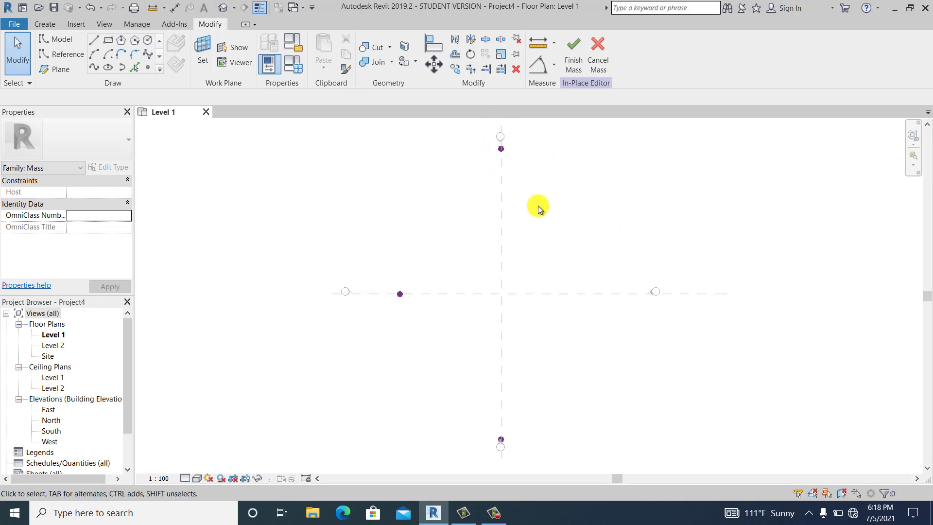
{"action": "left_click", "coordinate": [538, 206]}
Step: In the default 3D view, place a new reference point hosted on the west reference point, using that point's horizontal plane
{"action": "left_click", "coordinate": [221, 9]}
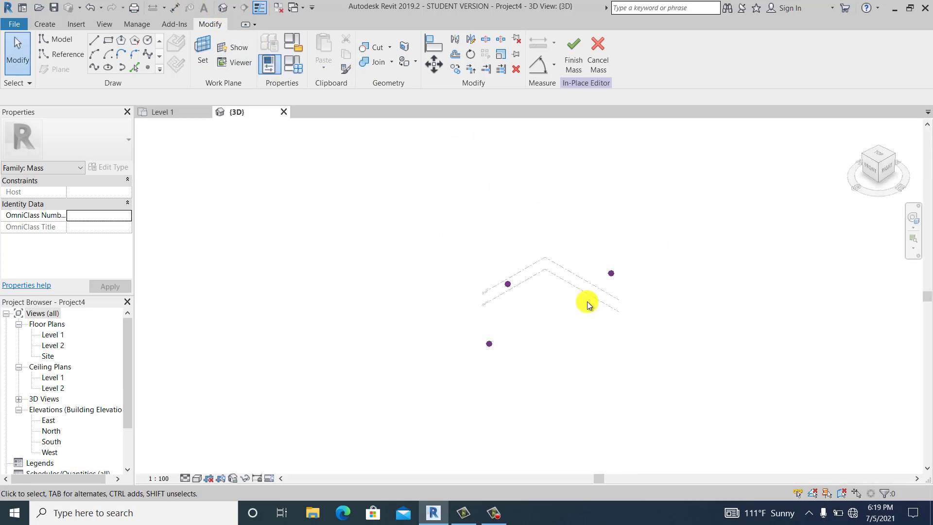
{"action": "scroll", "coordinate": [587, 305], "scroll_direction": "up", "scroll_amount": 5}
{"action": "scroll", "coordinate": [502, 316], "scroll_direction": "down", "scroll_amount": 1}
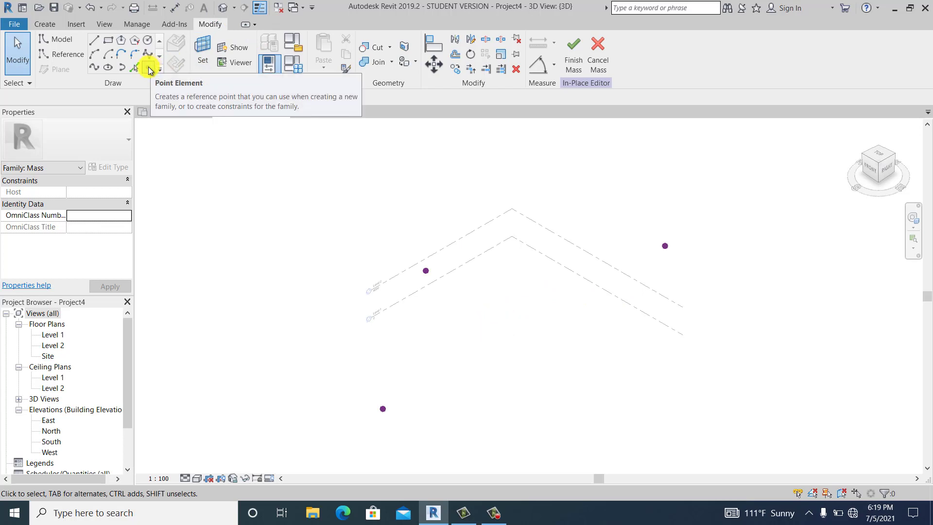
{"action": "left_click", "coordinate": [149, 68]}
{"action": "left_click", "coordinate": [202, 48]}
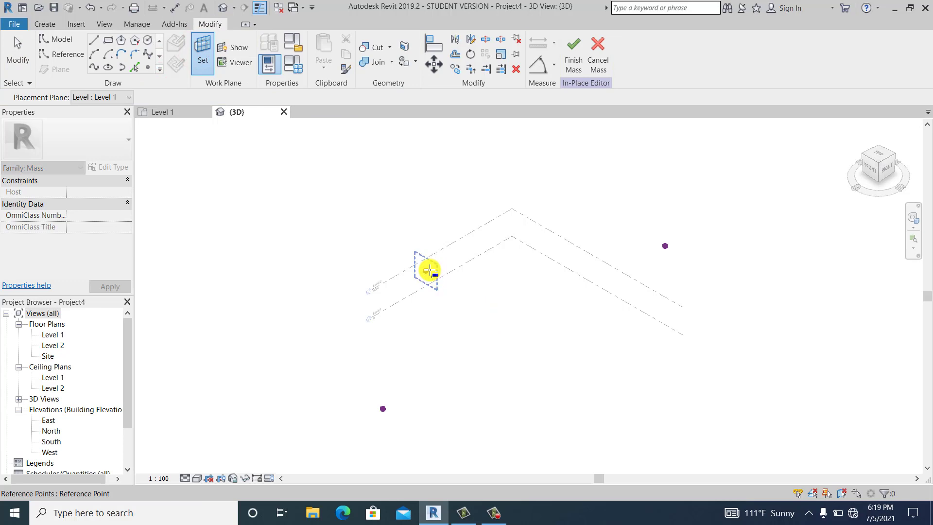
{"action": "key", "text": "Tab"}
{"action": "left_click", "coordinate": [430, 270]}
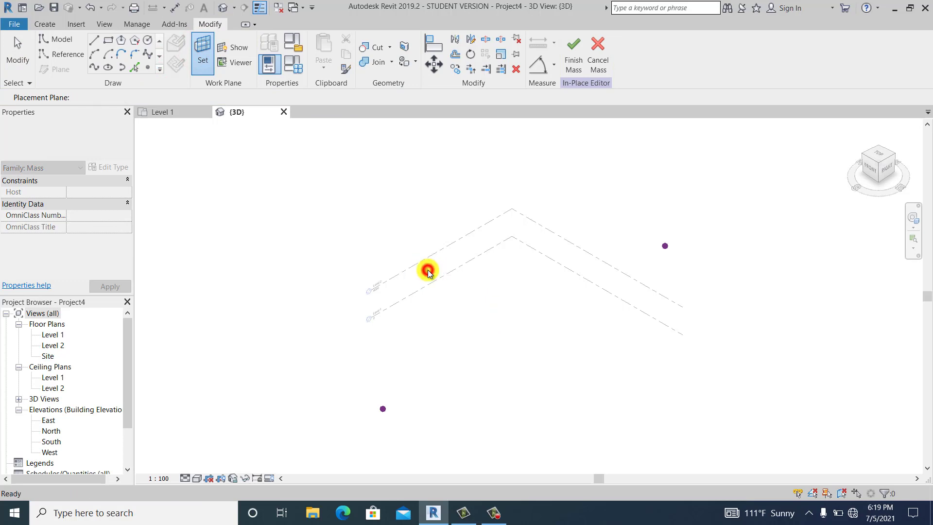
{"action": "left_click", "coordinate": [426, 270]}
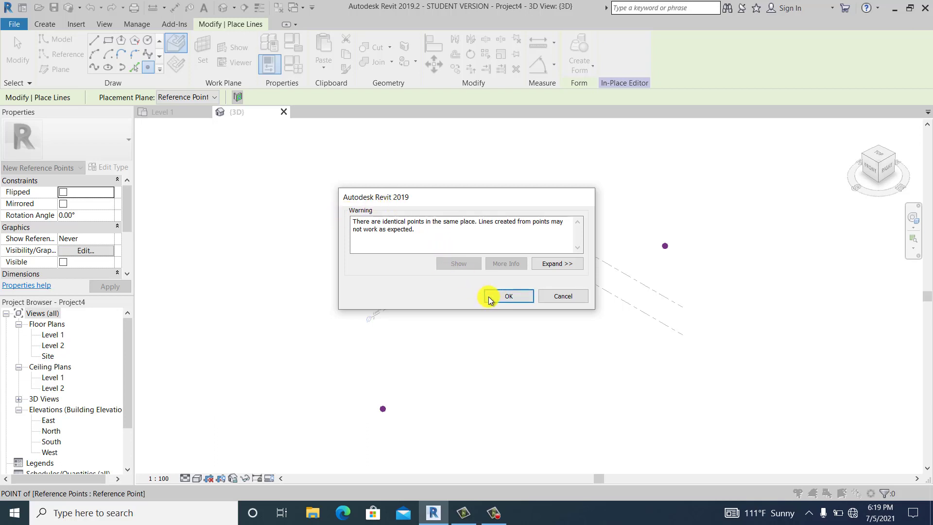
{"action": "left_click", "coordinate": [489, 299]}
{"action": "key", "text": "Escape"}
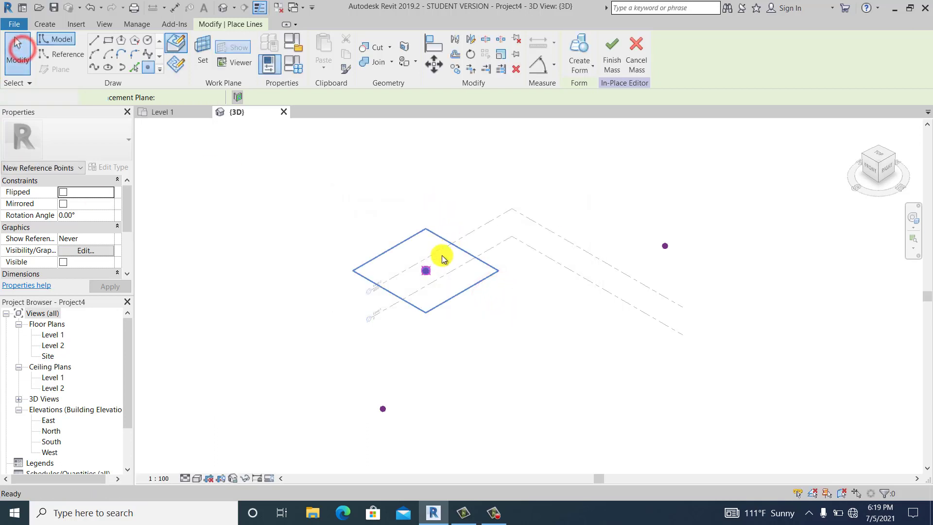
Step: Offset the new point hosted on the west reference point by 15 m to raise it above its host
{"action": "left_click", "coordinate": [426, 271]}
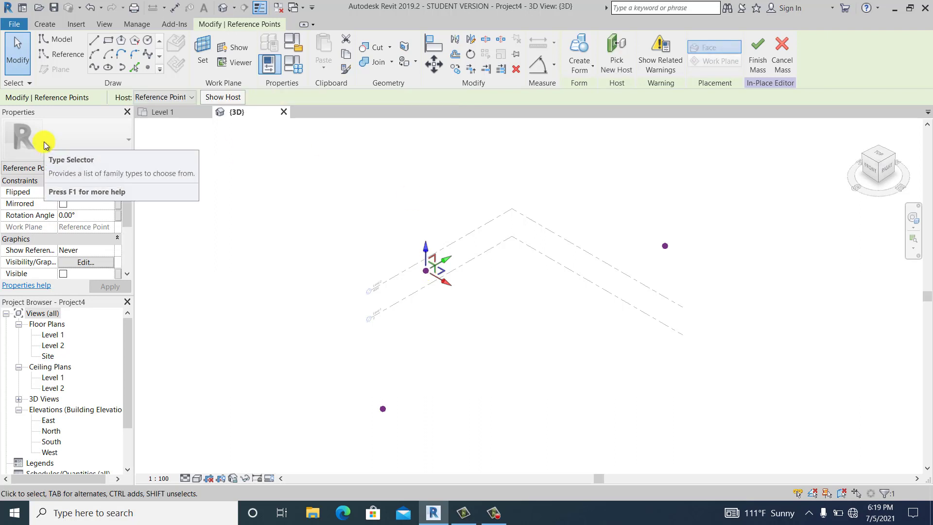
{"action": "scroll", "coordinate": [130, 198], "scroll_direction": "down", "scroll_amount": 3}
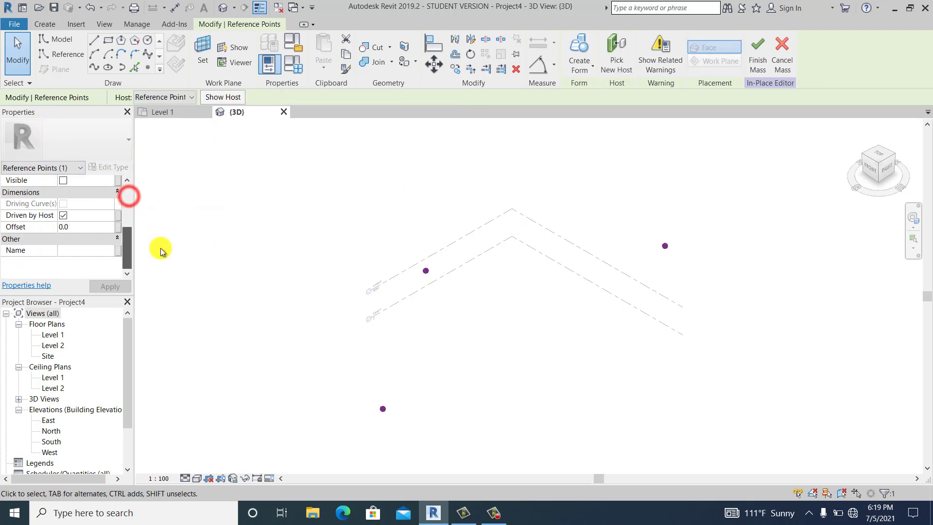
{"action": "left_click", "coordinate": [106, 226]}
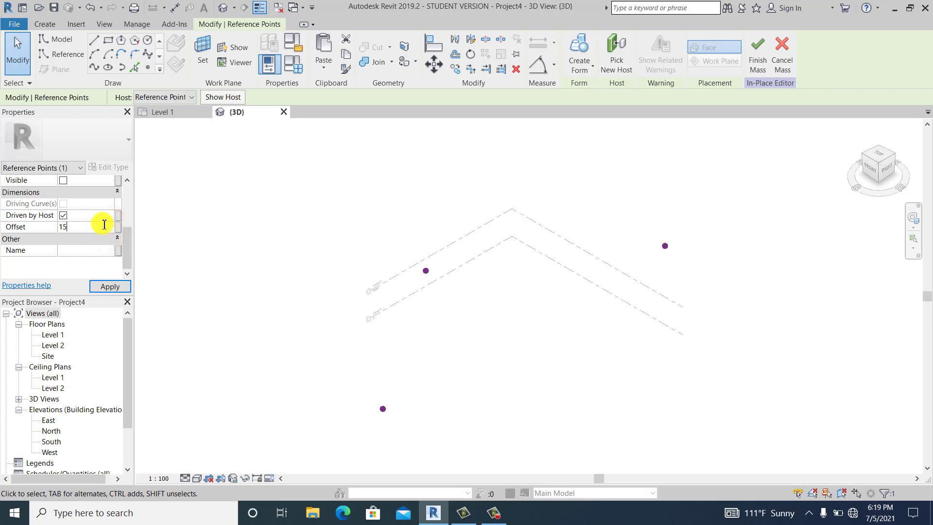
{"action": "left_click", "coordinate": [482, 316]}
{"action": "middle_click_drag", "start_coordinate": [474, 314], "coordinate": [464, 324]}
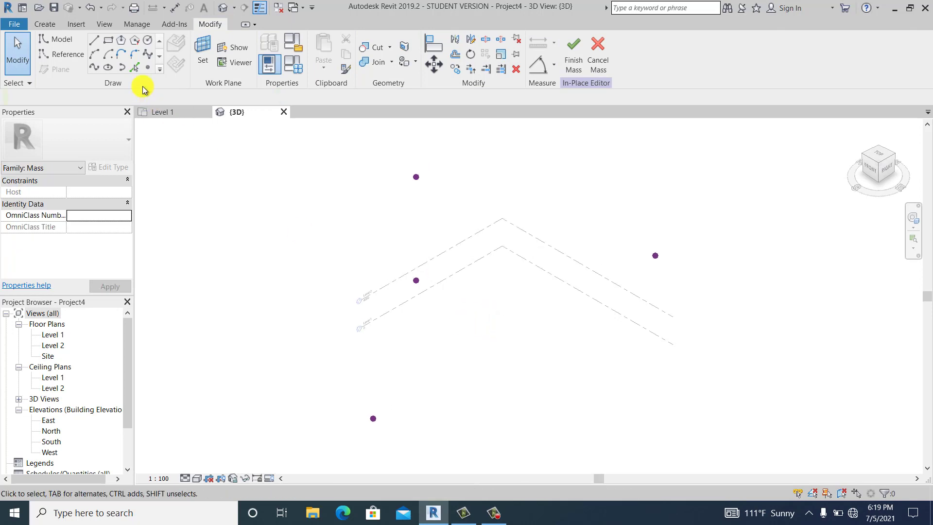
Step: Place another reference point hosted on the raised west point, using its vertical plane that faces east
{"action": "left_click", "coordinate": [148, 73]}
{"action": "left_click", "coordinate": [203, 49]}
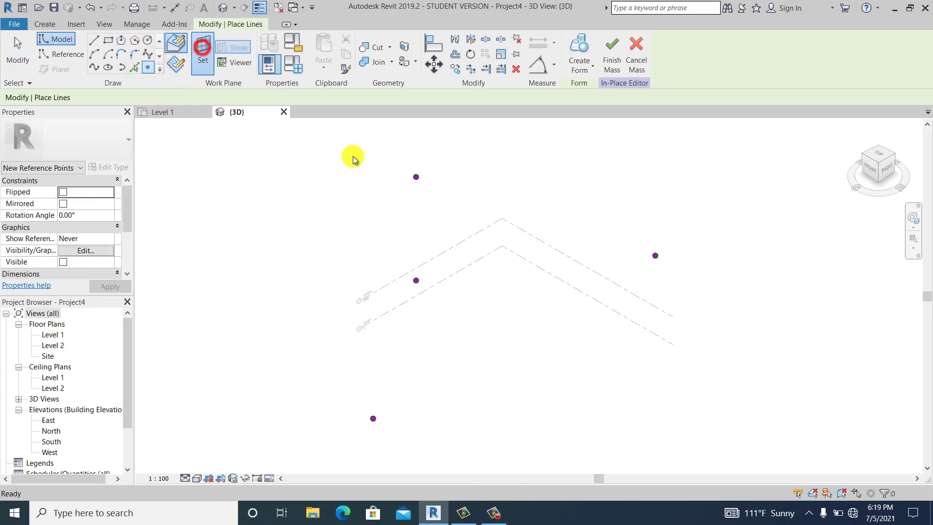
{"action": "left_click", "coordinate": [417, 178]}
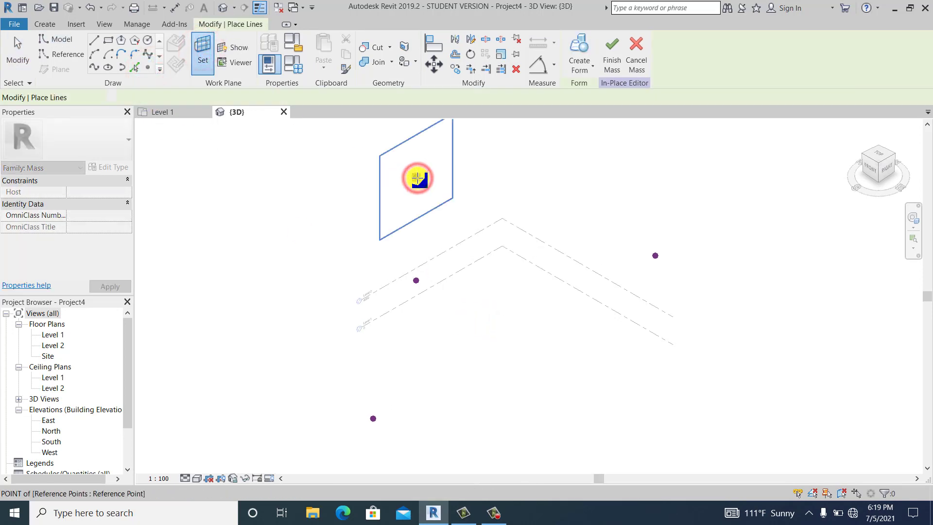
{"action": "left_click", "coordinate": [417, 177]}
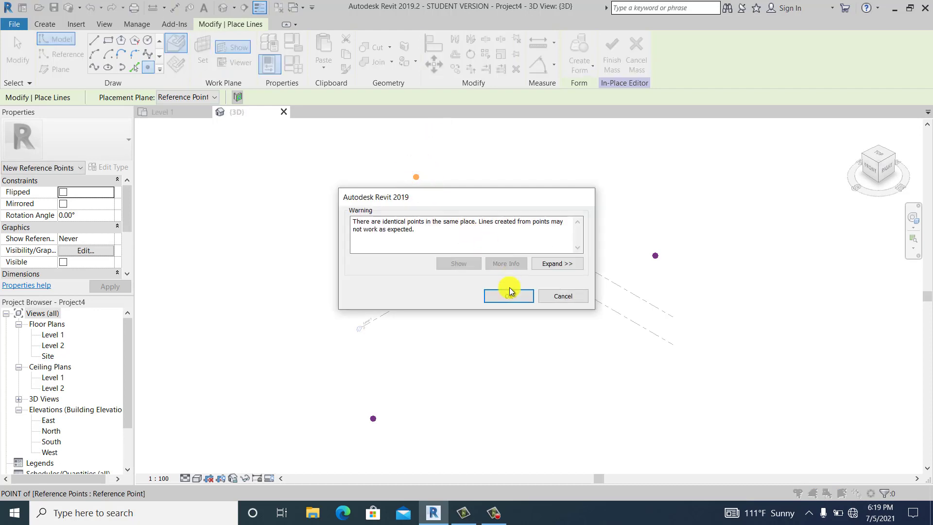
{"action": "left_click", "coordinate": [508, 294]}
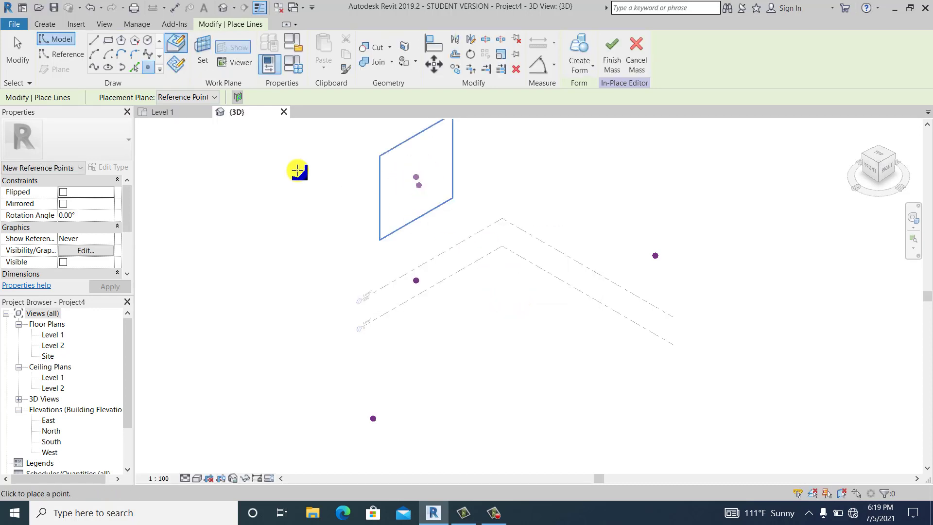
{"action": "left_click", "coordinate": [18, 55]}
{"action": "left_click", "coordinate": [294, 179]}
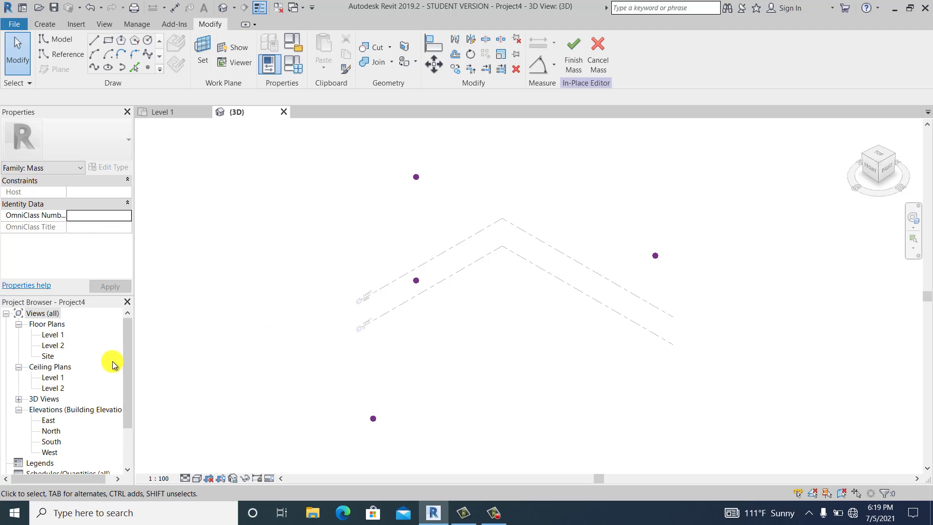
Step: Offset the newest point hosted on the raised west point by 10 m toward the east
{"action": "left_click", "coordinate": [389, 221]}
{"action": "left_click", "coordinate": [418, 179]}
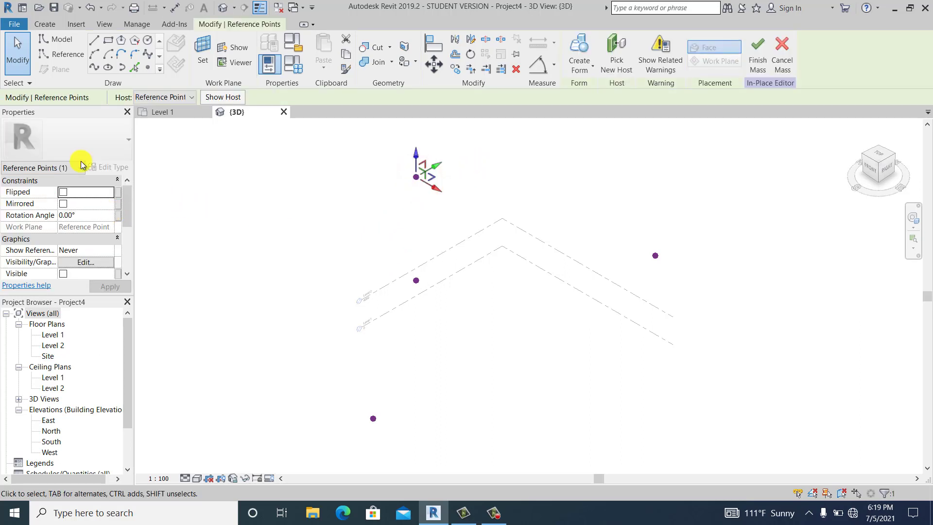
{"action": "left_click_drag", "start_coordinate": [129, 198], "coordinate": [129, 231]}
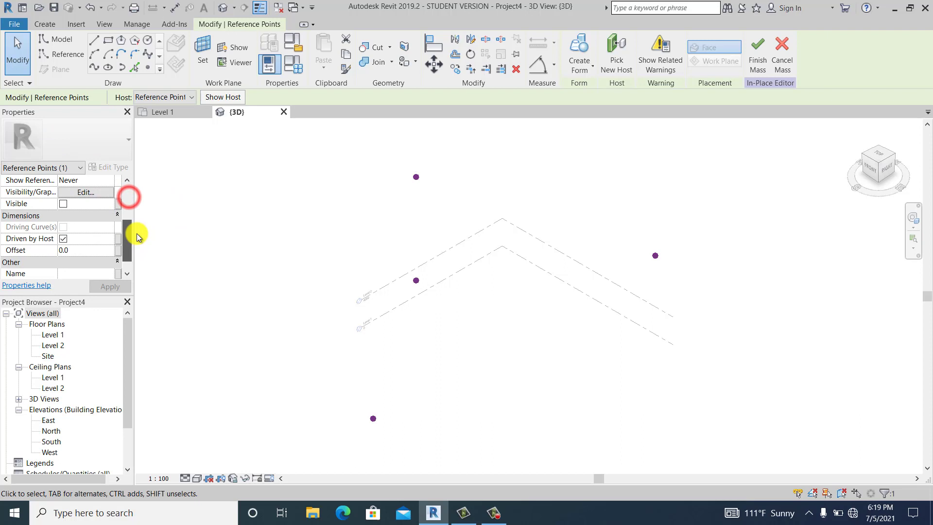
{"action": "left_click", "coordinate": [95, 255]}
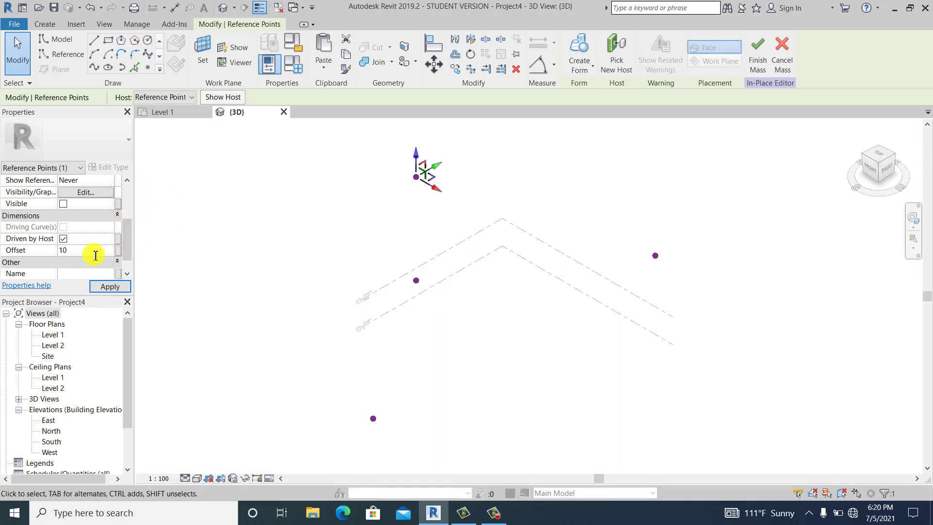
{"action": "type", "text": "10m"}
{"action": "left_click", "coordinate": [255, 217]}
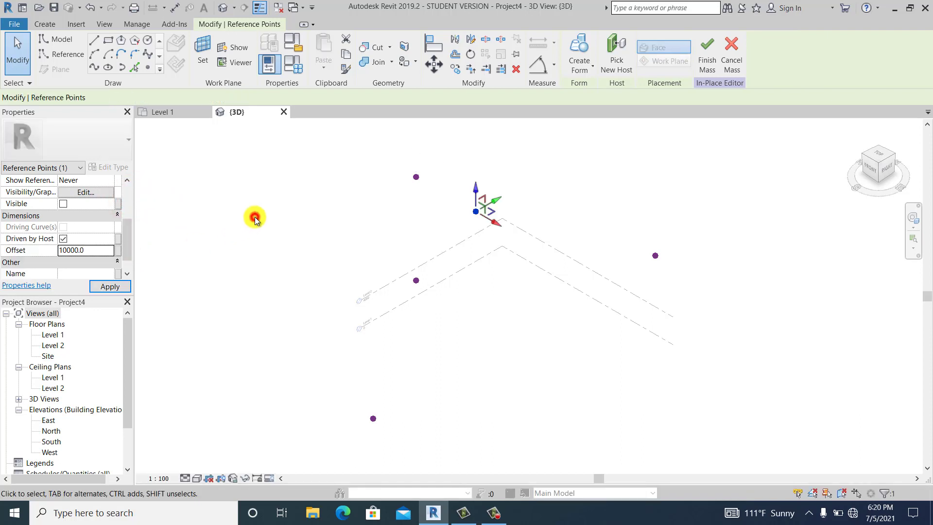
{"action": "left_click", "coordinate": [353, 313]}
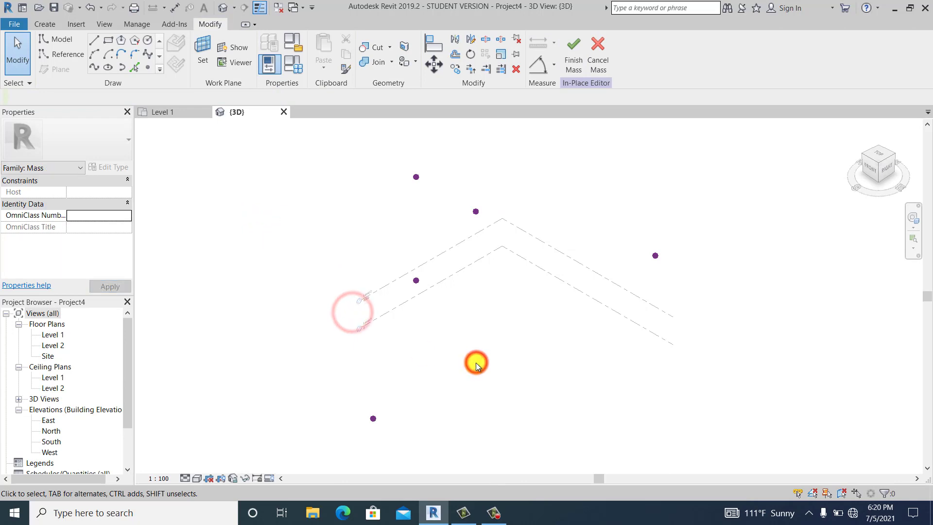
Step: Create a spline through the three ground-level reference points: south, west and north
{"action": "middle_click_drag", "start_coordinate": [477, 362], "coordinate": [603, 298], "text": "shift"}
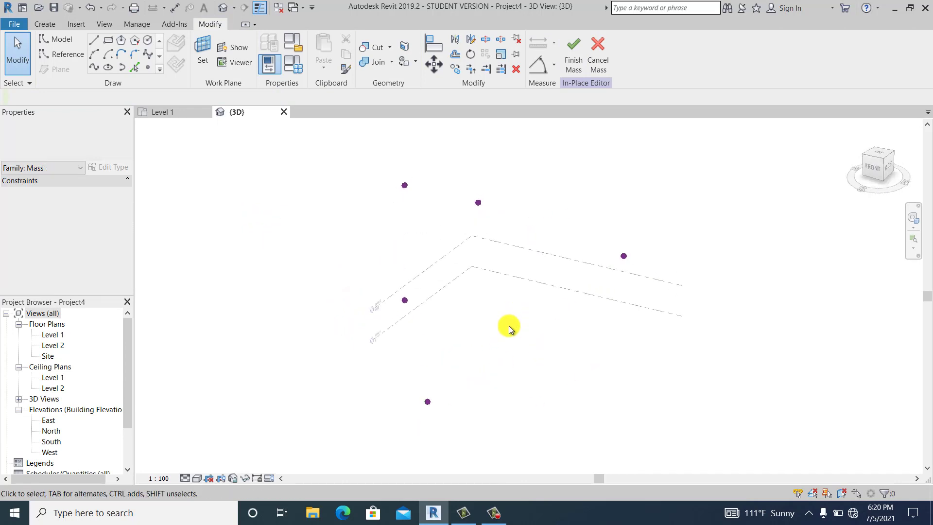
{"action": "middle_click_drag", "start_coordinate": [509, 326], "coordinate": [473, 382], "text": "shift"}
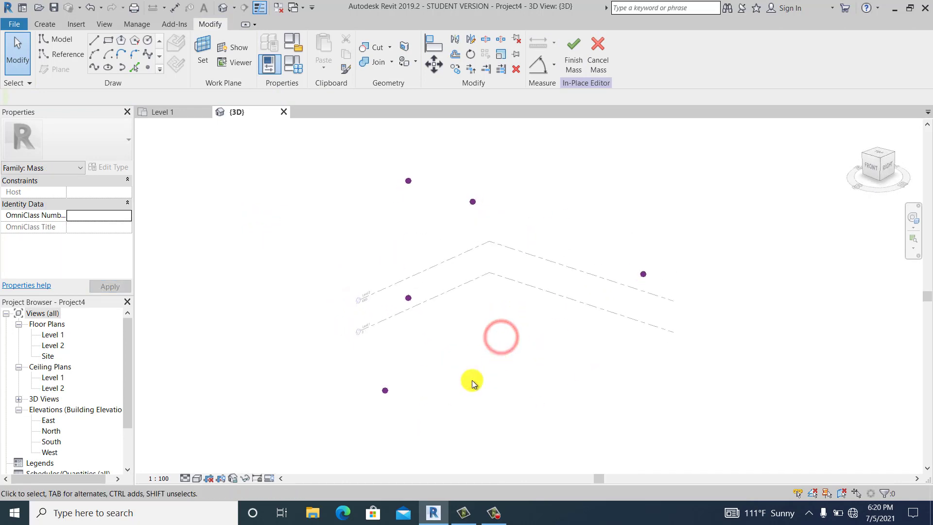
{"action": "left_click_drag", "start_coordinate": [346, 433], "coordinate": [722, 245]}
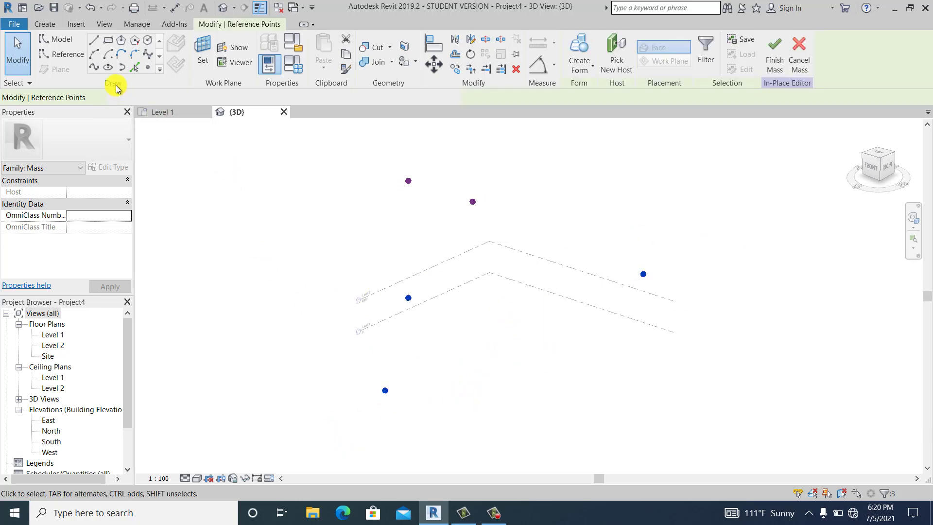
{"action": "left_click", "coordinate": [94, 68]}
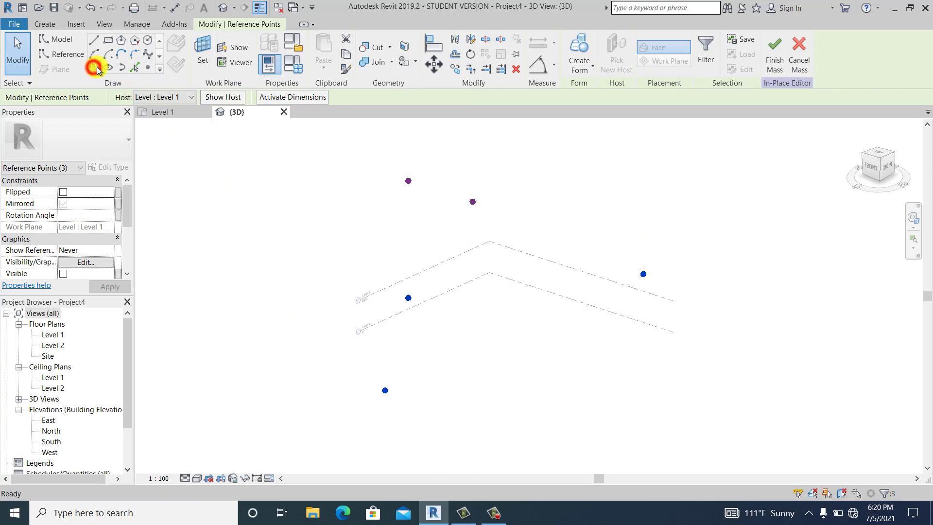
{"action": "left_click", "coordinate": [295, 386]}
Step: Create a second spline through the south point, the raised west point and the north point
{"action": "left_click_drag", "start_coordinate": [336, 424], "coordinate": [409, 368]}
{"action": "left_click_drag", "start_coordinate": [384, 180], "coordinate": [424, 199], "text": "ctrl"}
{"action": "left_click_drag", "start_coordinate": [615, 239], "coordinate": [683, 291], "text": "ctrl"}
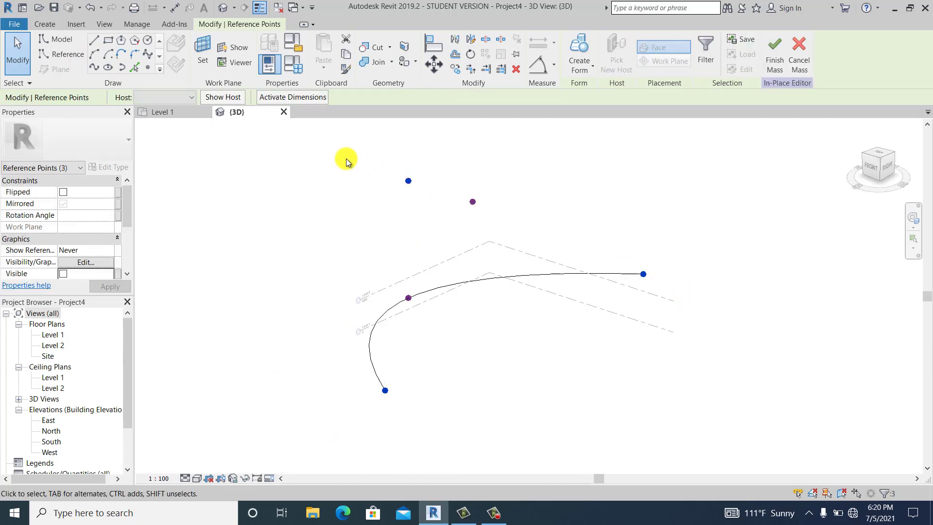
{"action": "left_click", "coordinate": [93, 71]}
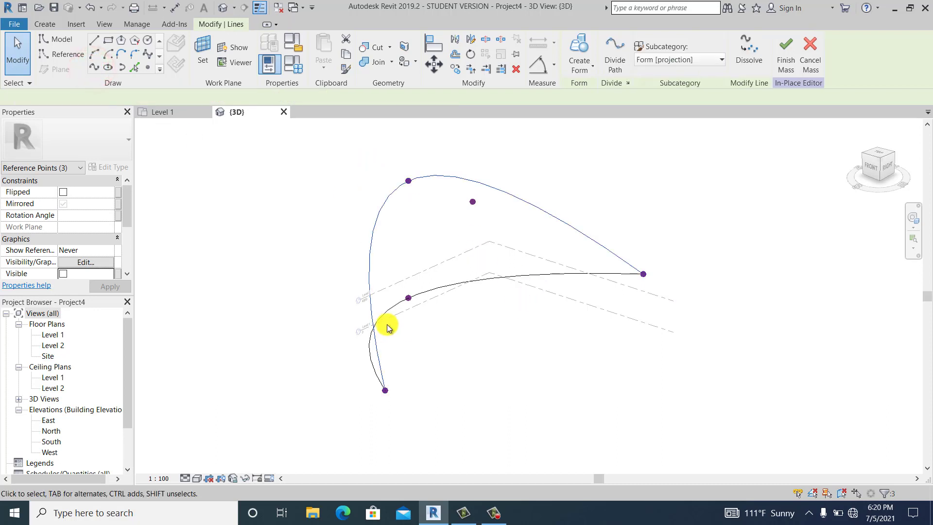
Step: Create a third spline through the south point, the raised inner point offset to the east, and the north point
{"action": "left_click_drag", "start_coordinate": [373, 414], "coordinate": [410, 383]}
{"action": "left_click", "coordinate": [451, 231]}
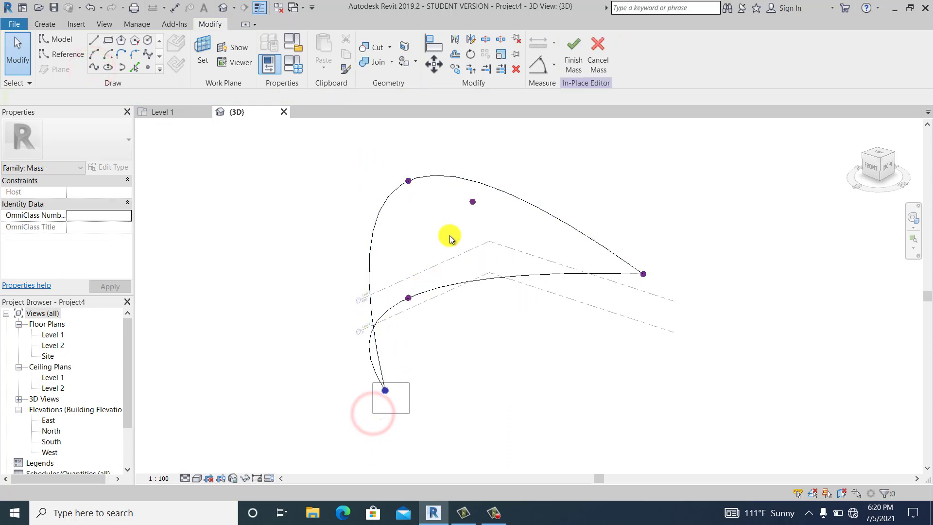
{"action": "left_click_drag", "start_coordinate": [511, 199], "coordinate": [511, 194], "text": "ctrl"}
{"action": "left_click_drag", "start_coordinate": [580, 183], "coordinate": [662, 287], "text": "ctrl"}
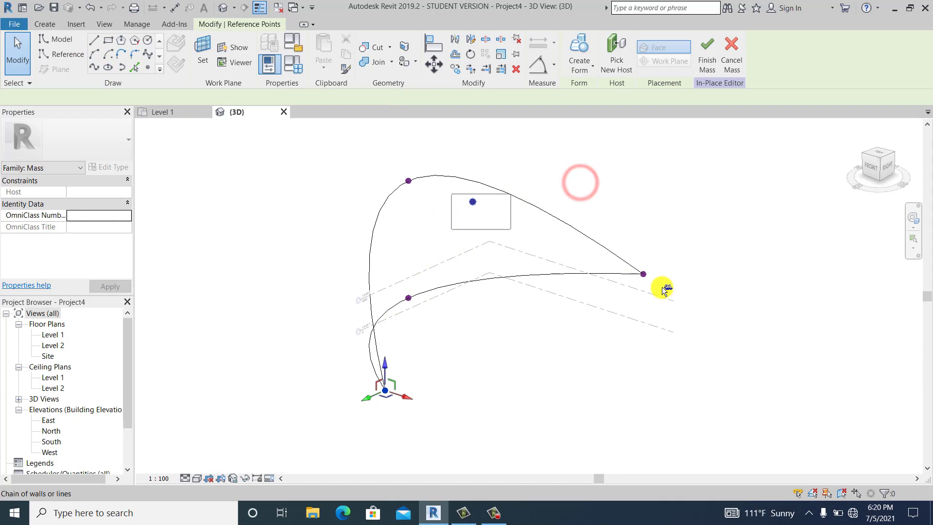
{"action": "left_click", "coordinate": [107, 68]}
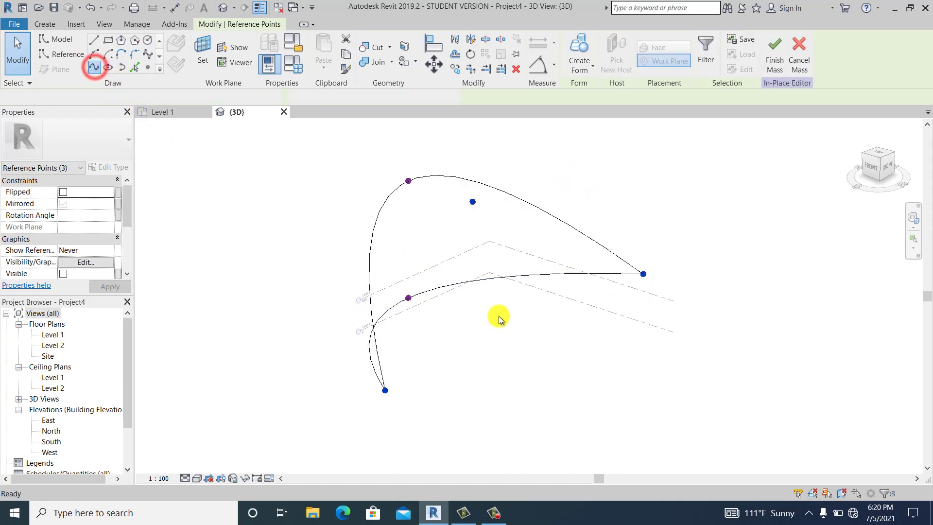
{"action": "left_click", "coordinate": [516, 368]}
Step: Select all three splines together and convert them to reference lines
{"action": "left_click_drag", "start_coordinate": [619, 196], "coordinate": [586, 278]}
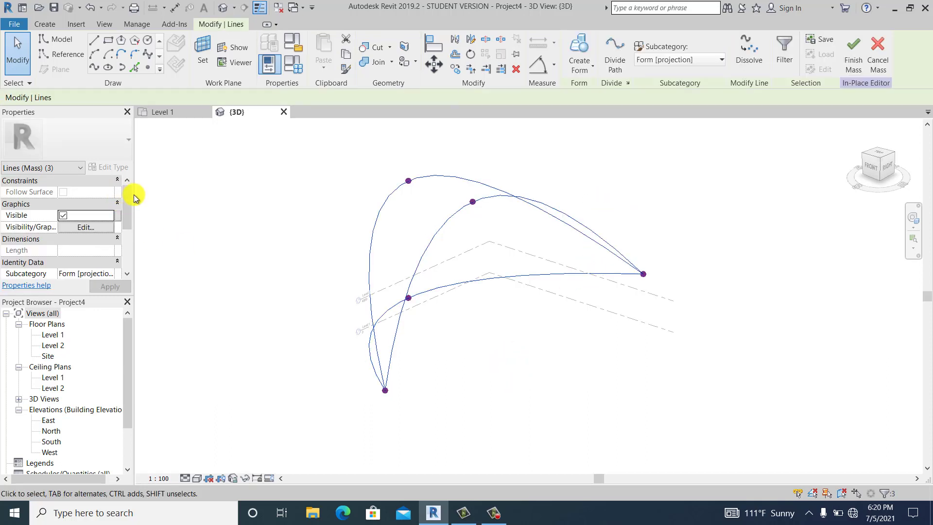
{"action": "left_click_drag", "start_coordinate": [133, 197], "coordinate": [130, 220]}
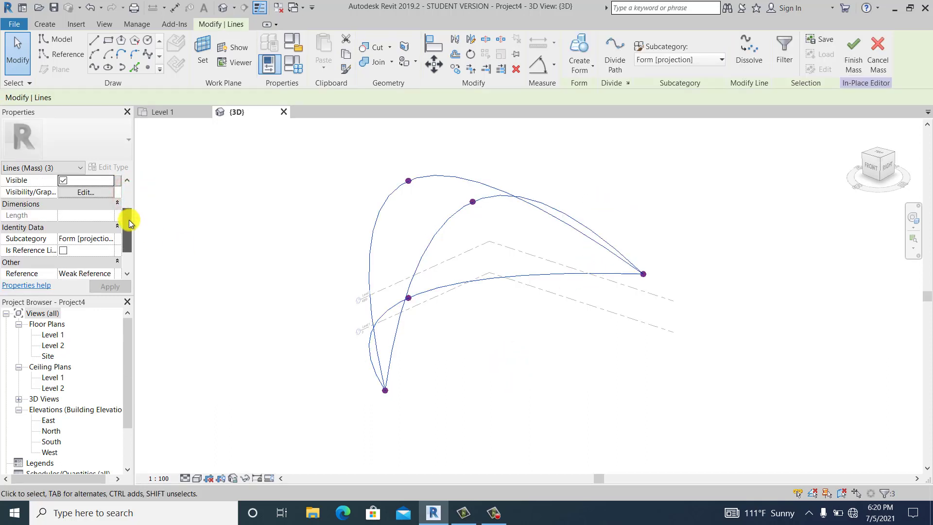
{"action": "left_click", "coordinate": [64, 250]}
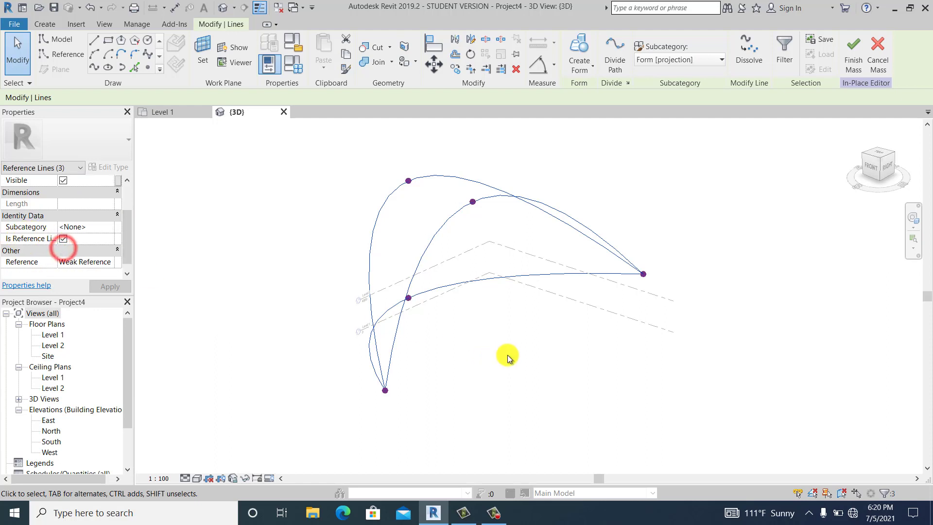
{"action": "left_click", "coordinate": [535, 361]}
{"action": "left_click", "coordinate": [558, 392]}
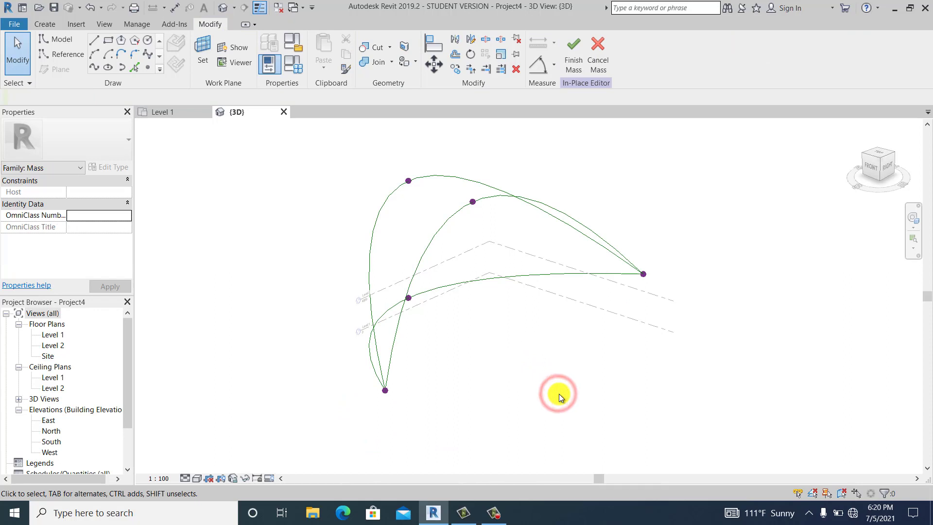
Step: Lower the raised west reference point along its vertical axis to reshape the curves that depend on it
{"action": "middle_click_drag", "start_coordinate": [504, 379], "coordinate": [589, 336], "text": "shift"}
{"action": "left_click_drag", "start_coordinate": [374, 165], "coordinate": [396, 185]}
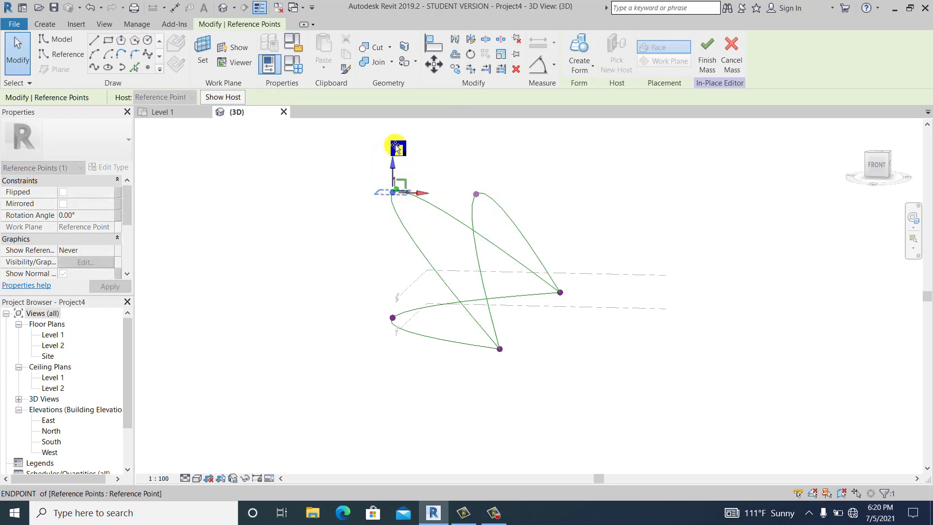
{"action": "left_click_drag", "start_coordinate": [397, 146], "coordinate": [399, 179]}
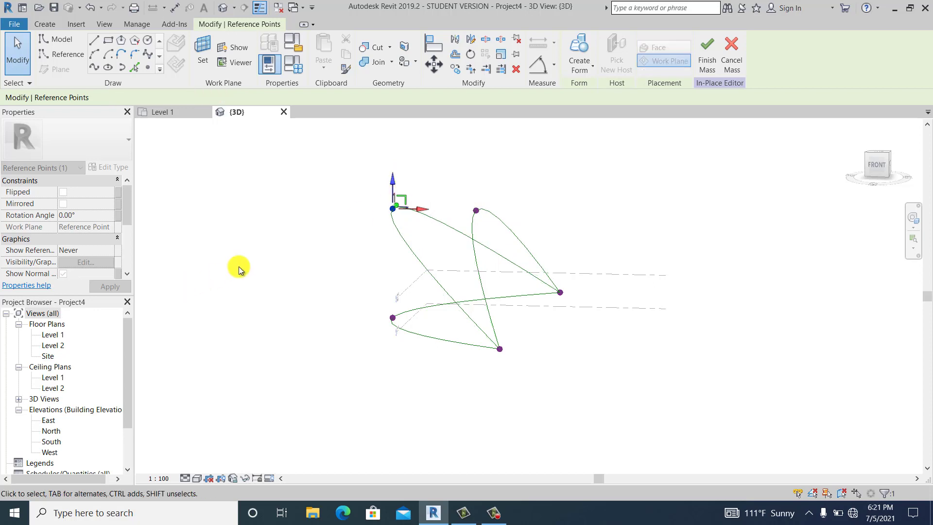
Step: Set the raised west reference point's offset from its host to 15 m
{"action": "left_click_drag", "start_coordinate": [130, 226], "coordinate": [132, 235]}
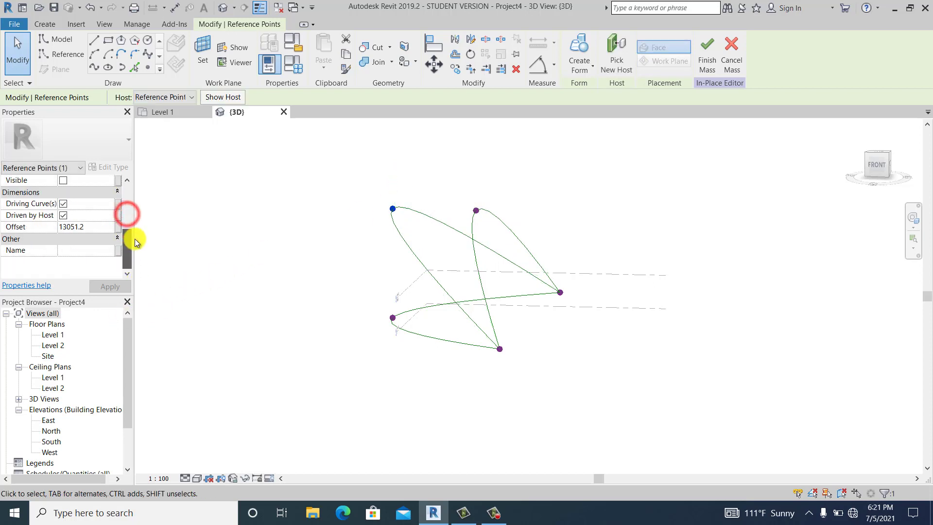
{"action": "double_click", "coordinate": [92, 224]}
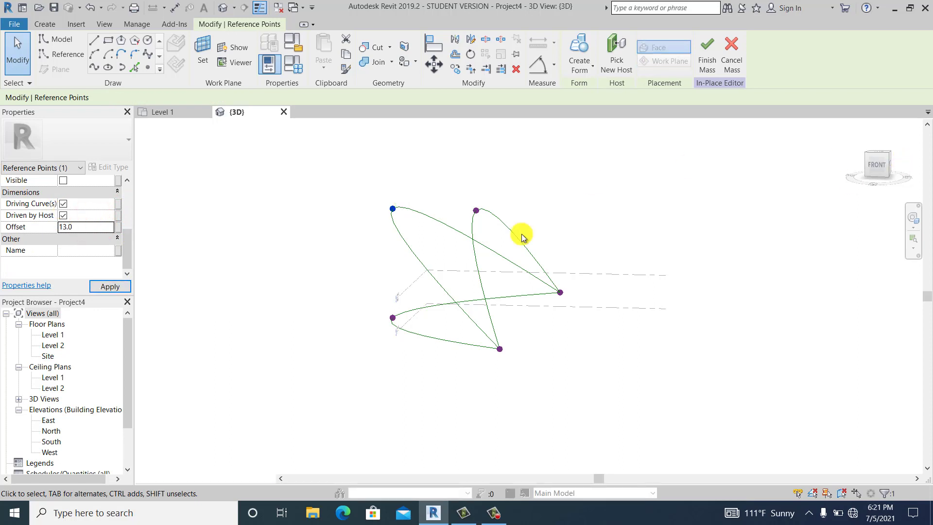
{"action": "double_click", "coordinate": [87, 231]}
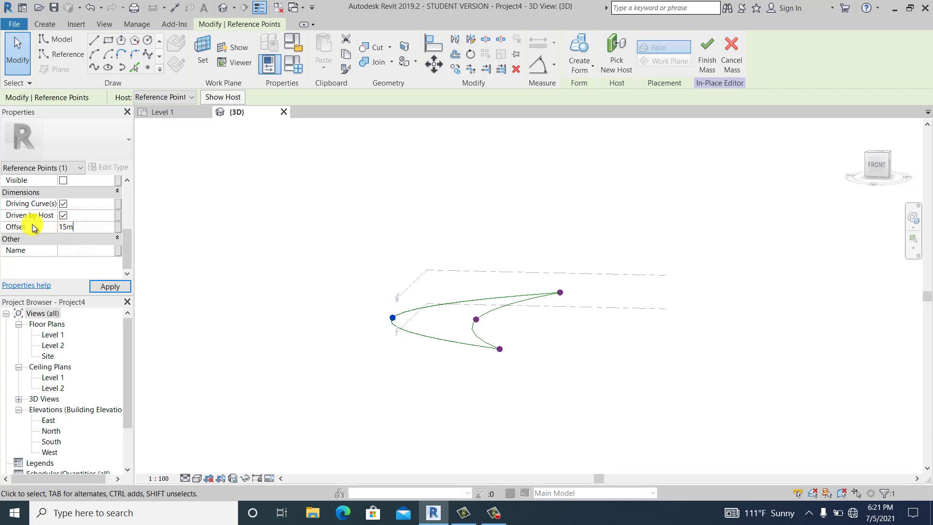
{"action": "type", "text": "15m"}
{"action": "left_click", "coordinate": [695, 265]}
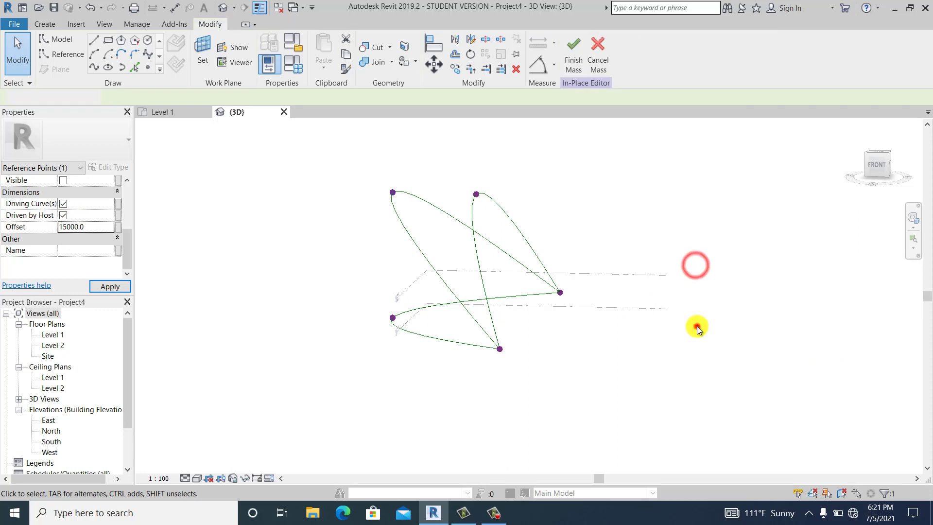
{"action": "left_click", "coordinate": [697, 325]}
Step: Place one hosted reference point on each of the three spline reference lines, close to the shared south point
{"action": "middle_click_drag", "start_coordinate": [729, 374], "coordinate": [677, 364], "text": "shift"}
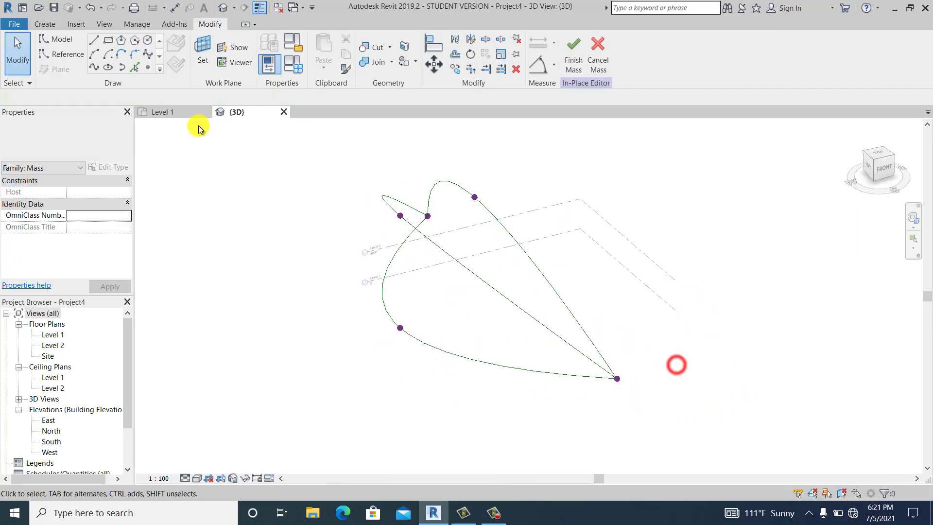
{"action": "middle_click_drag", "start_coordinate": [358, 273], "coordinate": [260, 269], "text": "shift"}
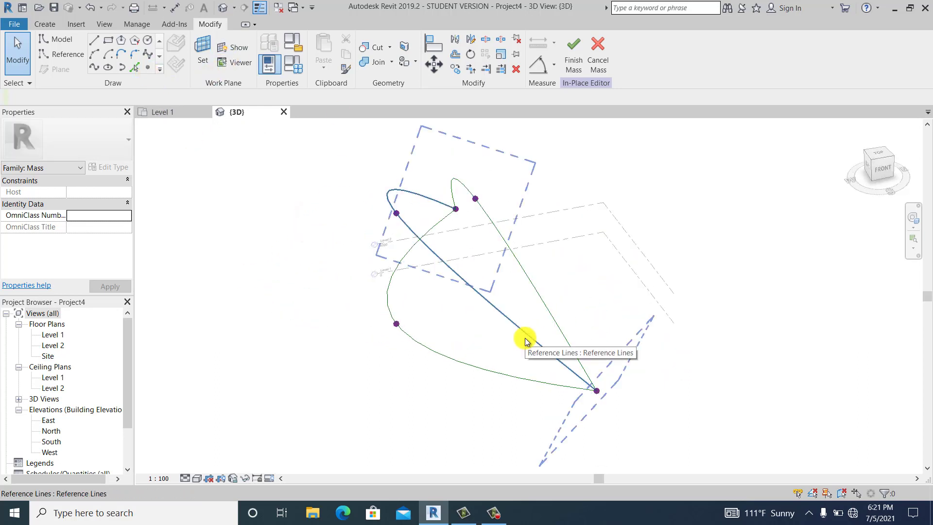
{"action": "left_click", "coordinate": [335, 358]}
{"action": "middle_click_drag", "start_coordinate": [513, 376], "coordinate": [442, 378], "text": "shift"}
{"action": "left_click", "coordinate": [344, 380]}
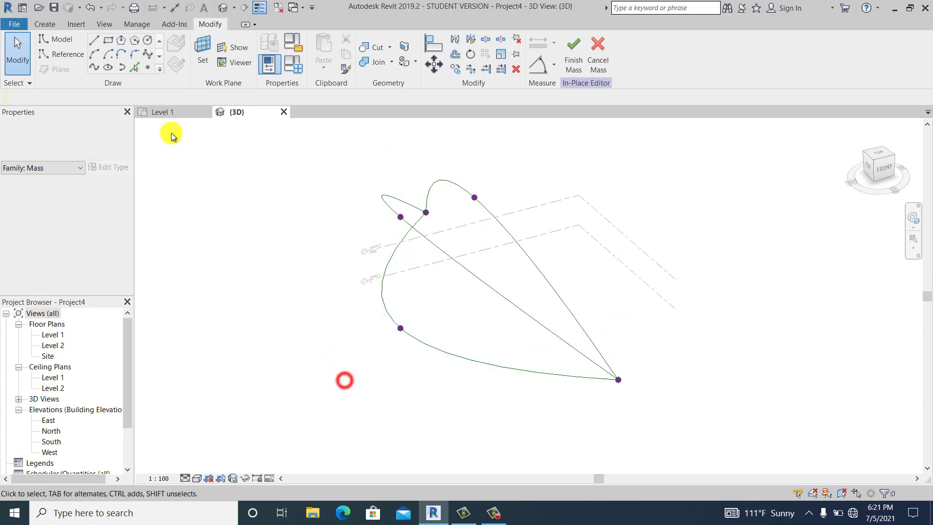
{"action": "left_click", "coordinate": [145, 67]}
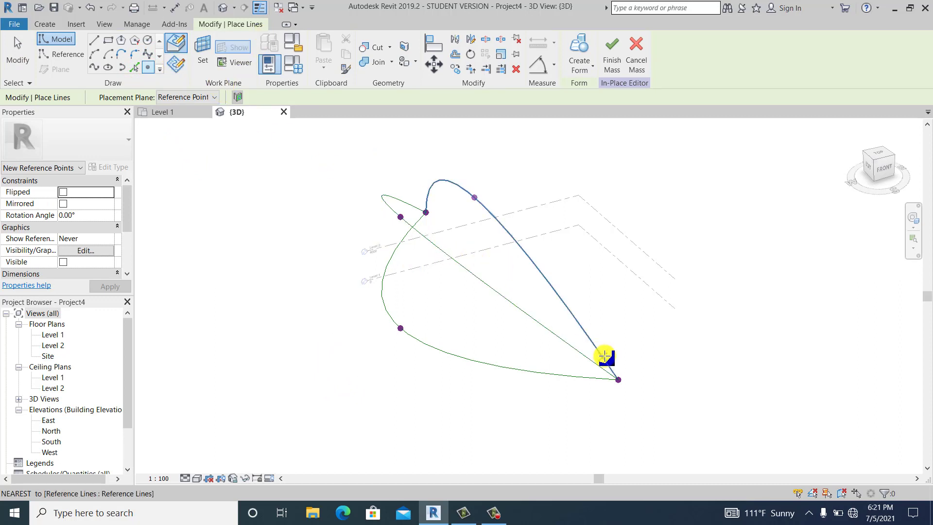
{"action": "left_click", "coordinate": [604, 356]}
{"action": "left_click", "coordinate": [587, 358]}
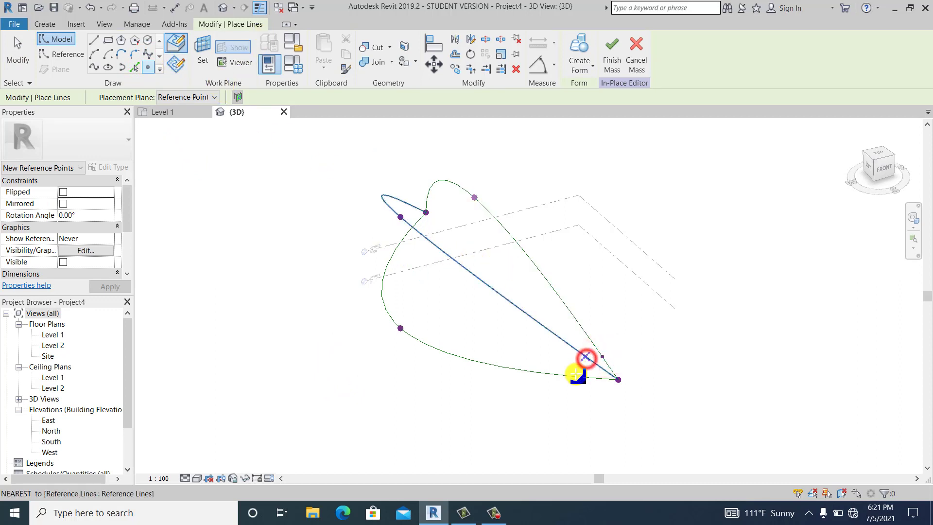
{"action": "left_click", "coordinate": [577, 375]}
{"action": "left_click", "coordinate": [17, 46]}
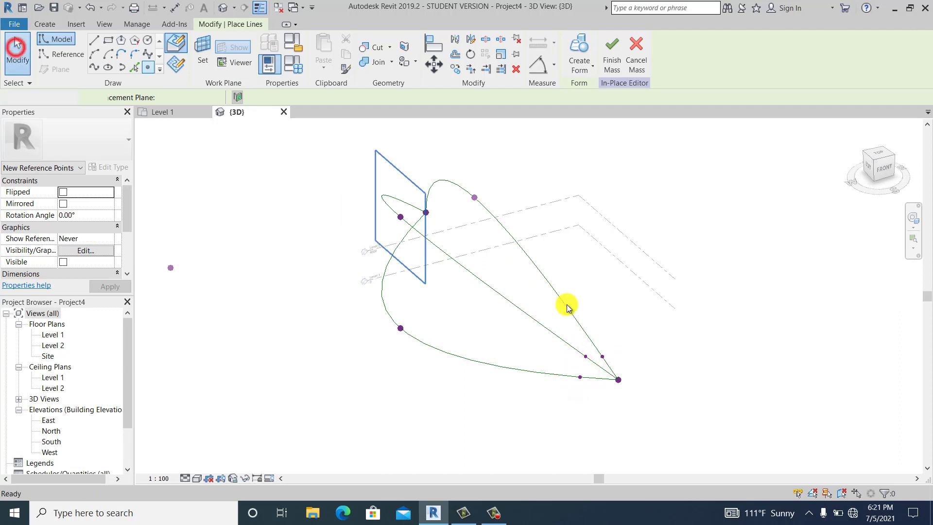
Step: Select the three new hosted points near the south point and set their normalized curve parameter to 0.01
{"action": "scroll", "coordinate": [563, 395], "scroll_direction": "up", "scroll_amount": 2}
{"action": "left_click_drag", "start_coordinate": [563, 397], "coordinate": [629, 317]}
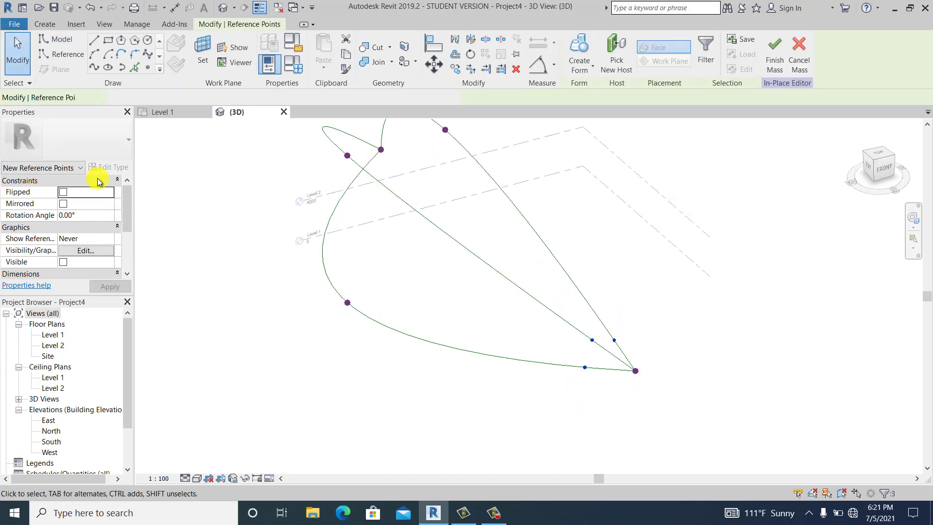
{"action": "left_click_drag", "start_coordinate": [129, 200], "coordinate": [148, 244]}
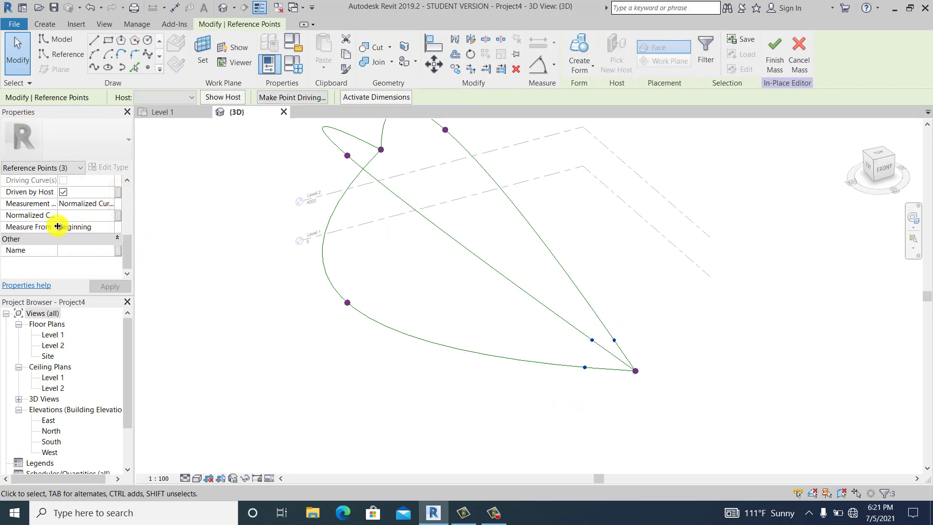
{"action": "left_click", "coordinate": [97, 218]}
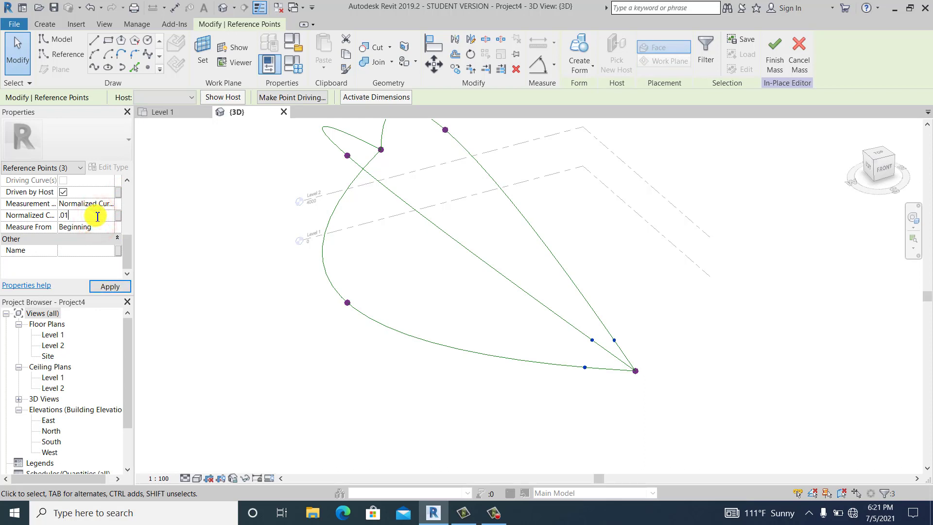
{"action": "left_click", "coordinate": [719, 333]}
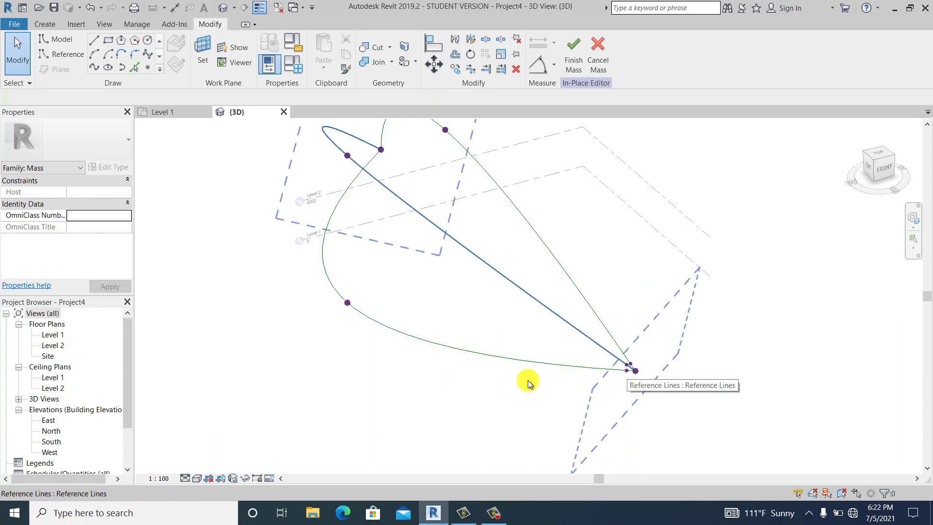
Step: Place one hosted reference point on each of the three spline reference lines, close to the shared north point
{"action": "left_click", "coordinate": [386, 377]}
{"action": "scroll", "coordinate": [427, 394], "scroll_direction": "down", "scroll_amount": 1}
{"action": "middle_click_drag", "start_coordinate": [427, 394], "coordinate": [679, 301], "text": "shift"}
{"action": "scroll", "coordinate": [692, 292], "scroll_direction": "up", "scroll_amount": 3}
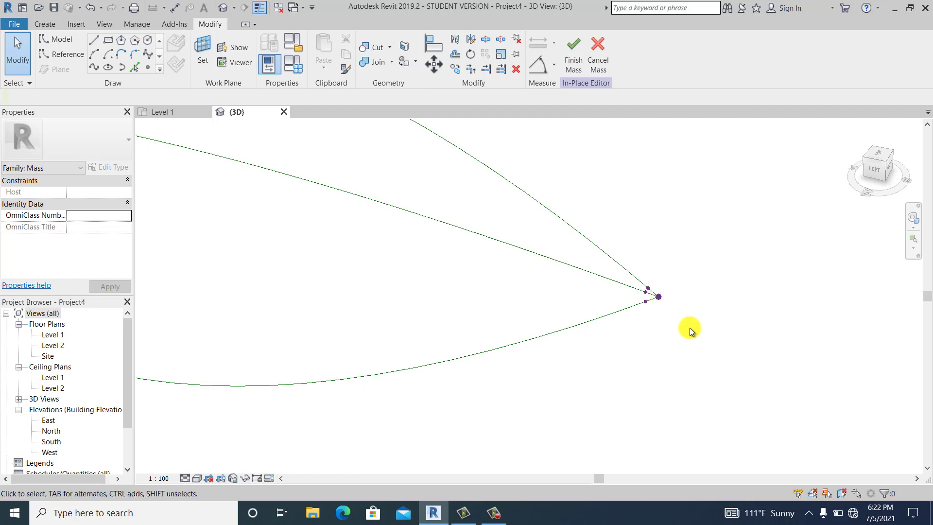
{"action": "scroll", "coordinate": [521, 360], "scroll_direction": "down", "scroll_amount": 5}
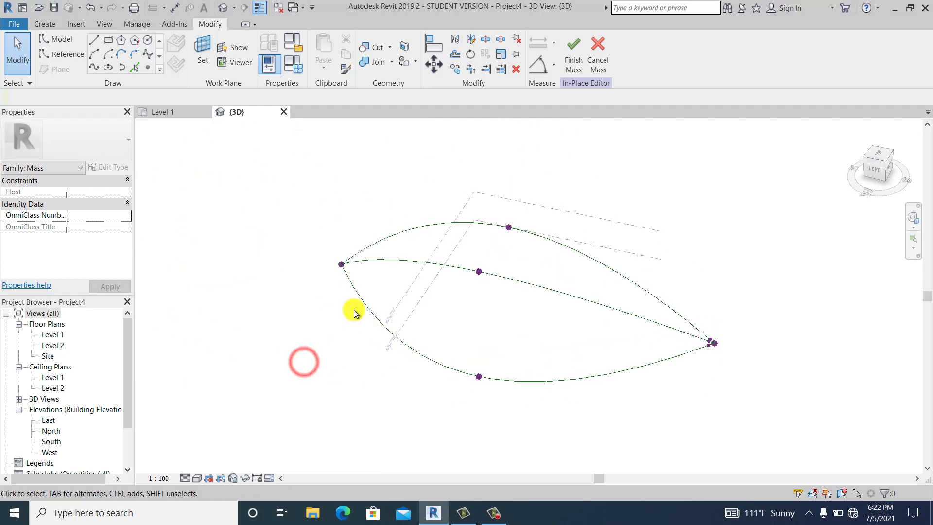
{"action": "scroll", "coordinate": [349, 287], "scroll_direction": "up", "scroll_amount": 2}
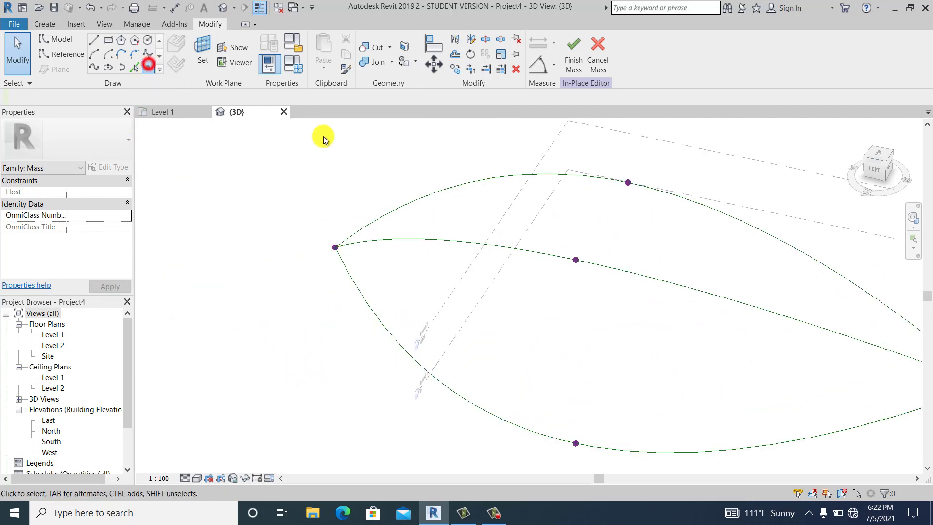
{"action": "left_click", "coordinate": [358, 230]}
{"action": "left_click", "coordinate": [360, 243]}
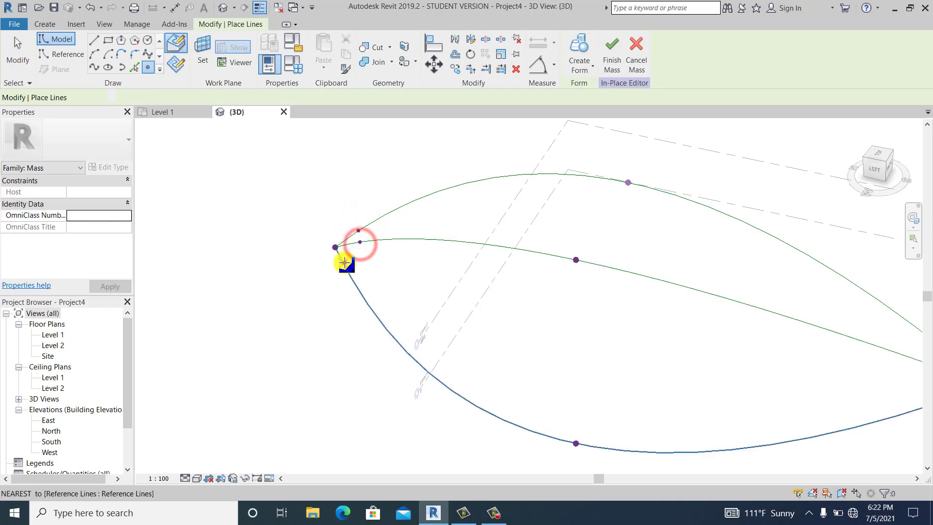
{"action": "left_click", "coordinate": [344, 263]}
{"action": "left_click", "coordinate": [16, 56]}
Step: For the three hosted points near the north point, measure from End and set a small normalized curve parameter close to the tip
{"action": "scroll", "coordinate": [347, 290], "scroll_direction": "up", "scroll_amount": 1}
{"action": "left_click_drag", "start_coordinate": [347, 289], "coordinate": [418, 184]}
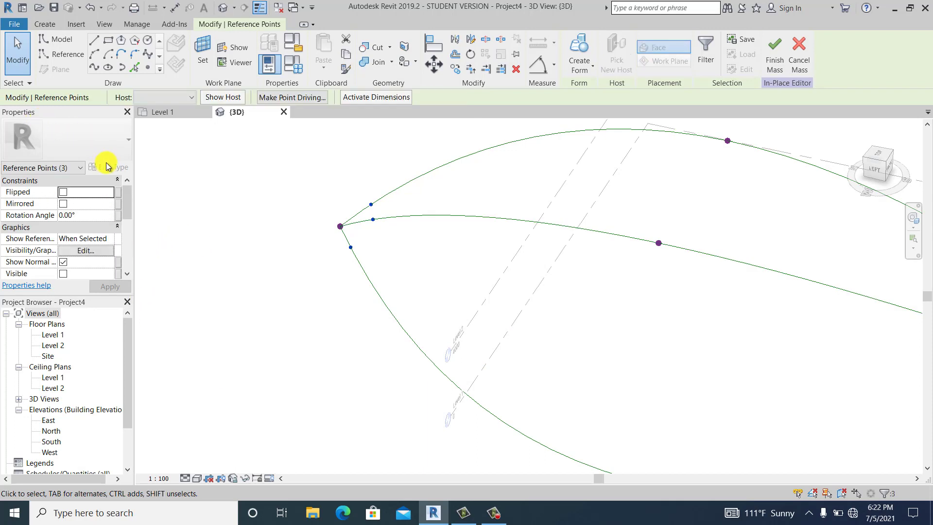
{"action": "left_click_drag", "start_coordinate": [127, 196], "coordinate": [127, 249]}
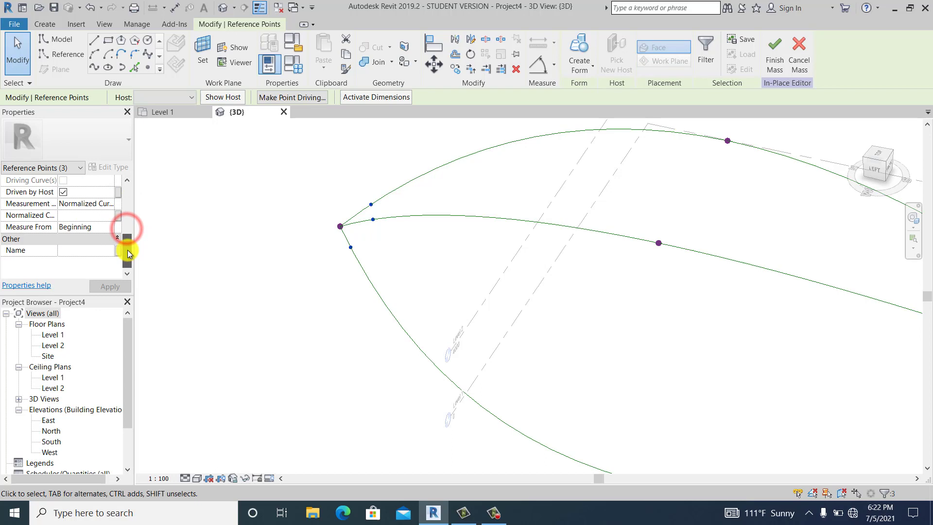
{"action": "left_click", "coordinate": [111, 231]}
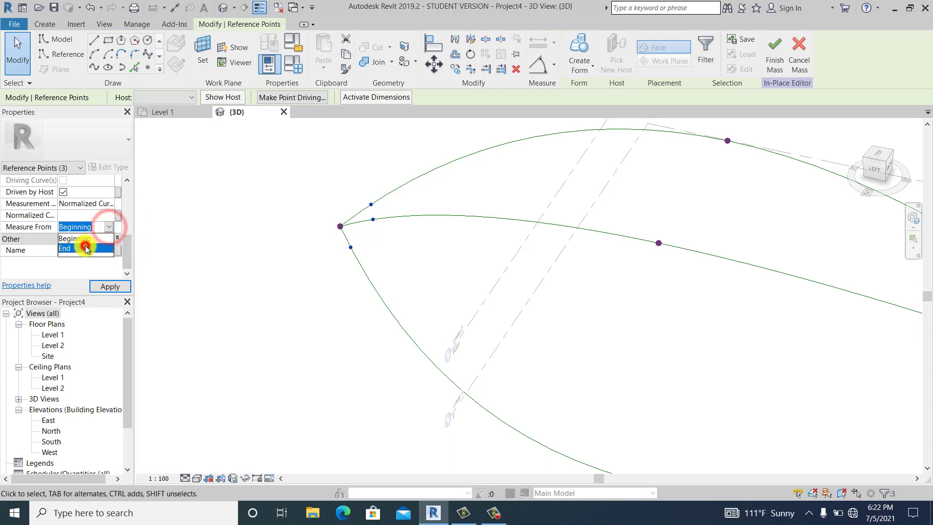
{"action": "left_click", "coordinate": [83, 244]}
{"action": "left_click", "coordinate": [82, 216]}
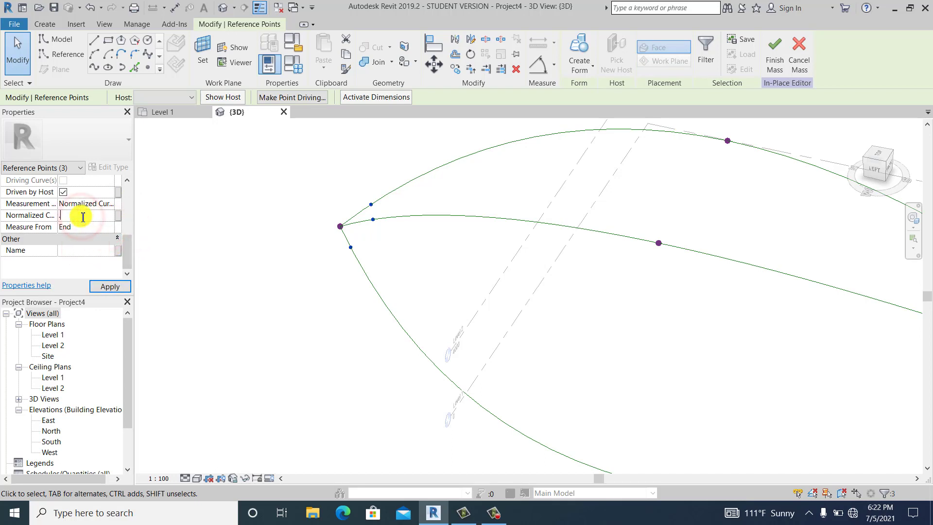
{"action": "left_click", "coordinate": [356, 168]}
Step: Create a spline through the three hosted points near the north point and make it a reference line
{"action": "scroll", "coordinate": [321, 253], "scroll_direction": "up", "scroll_amount": 5}
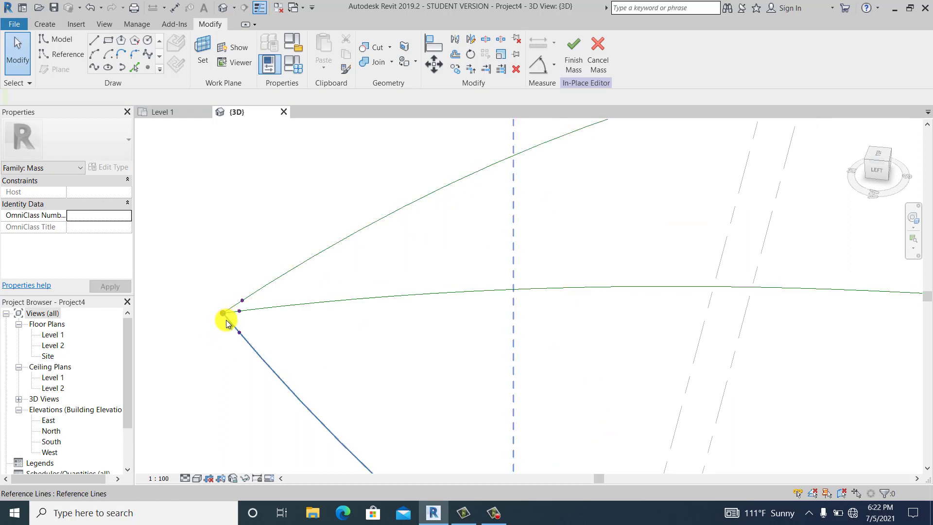
{"action": "left_click", "coordinate": [217, 358]}
{"action": "left_click_drag", "start_coordinate": [253, 300], "coordinate": [246, 288]}
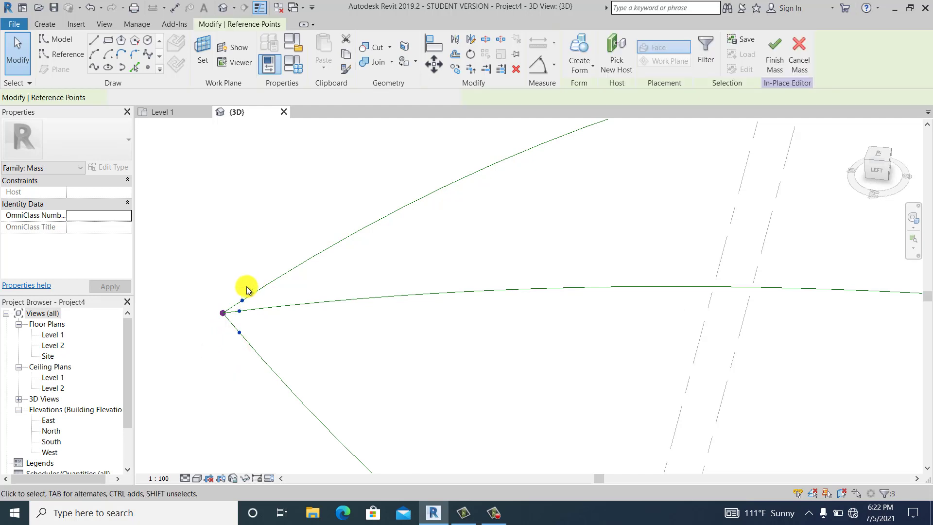
{"action": "left_click", "coordinate": [92, 70]}
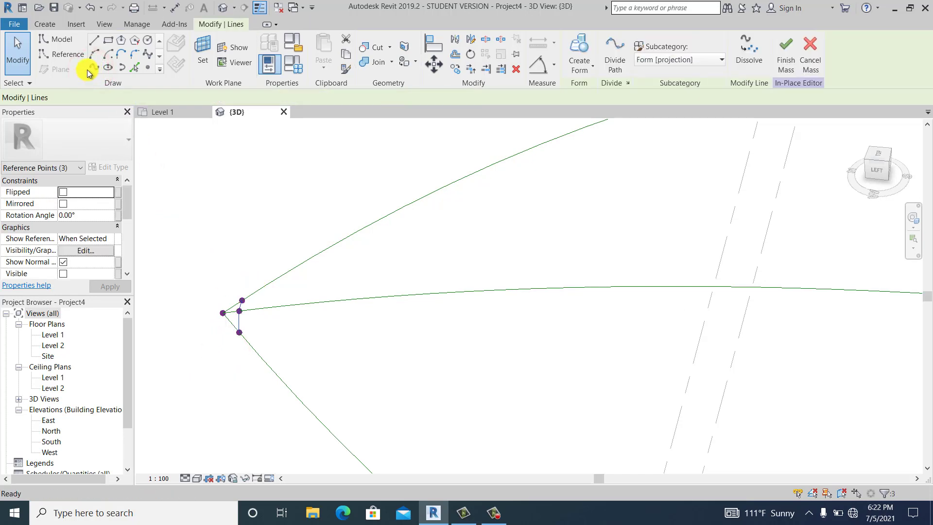
{"action": "left_click_drag", "start_coordinate": [123, 198], "coordinate": [93, 233]}
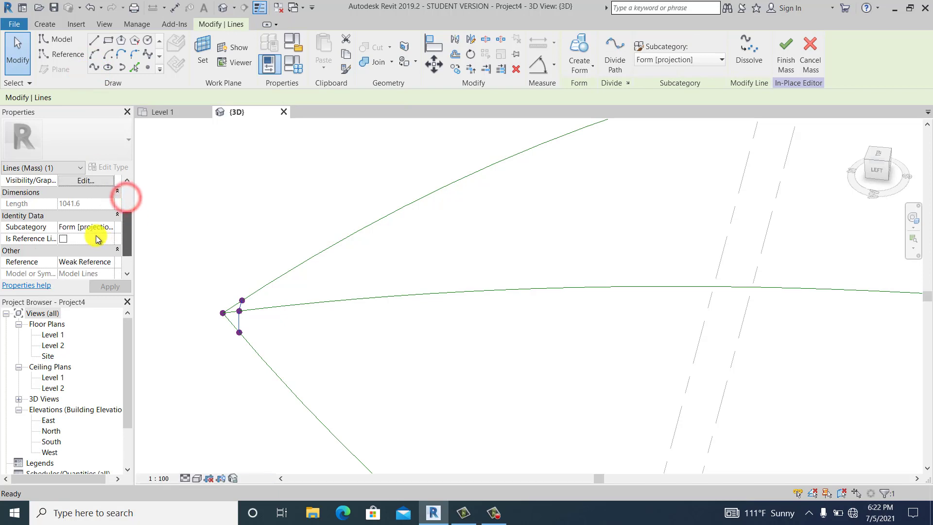
{"action": "left_click", "coordinate": [63, 240]}
{"action": "left_click", "coordinate": [284, 235]}
Step: Create a spline through the three hosted points near the south point and make it a reference line
{"action": "scroll", "coordinate": [250, 254], "scroll_direction": "down", "scroll_amount": 8}
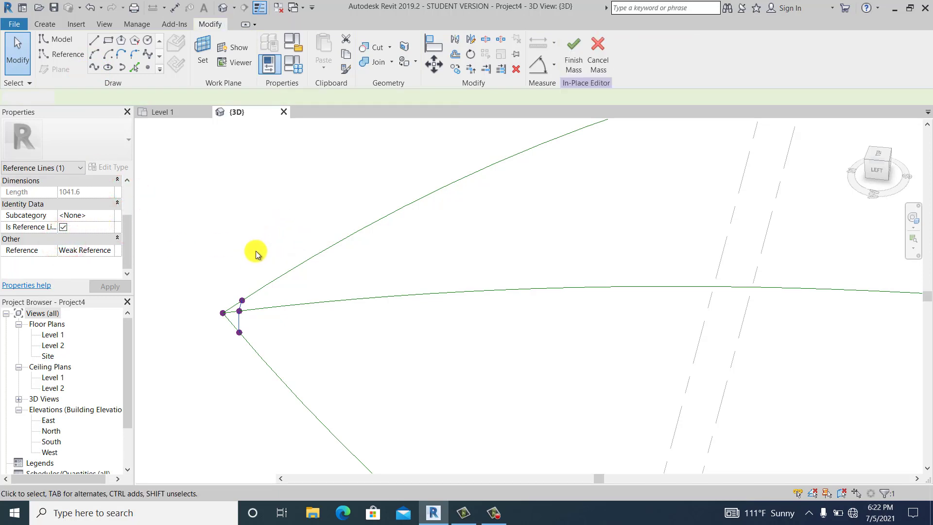
{"action": "left_click", "coordinate": [270, 235]}
{"action": "scroll", "coordinate": [293, 269], "scroll_direction": "up", "scroll_amount": 5}
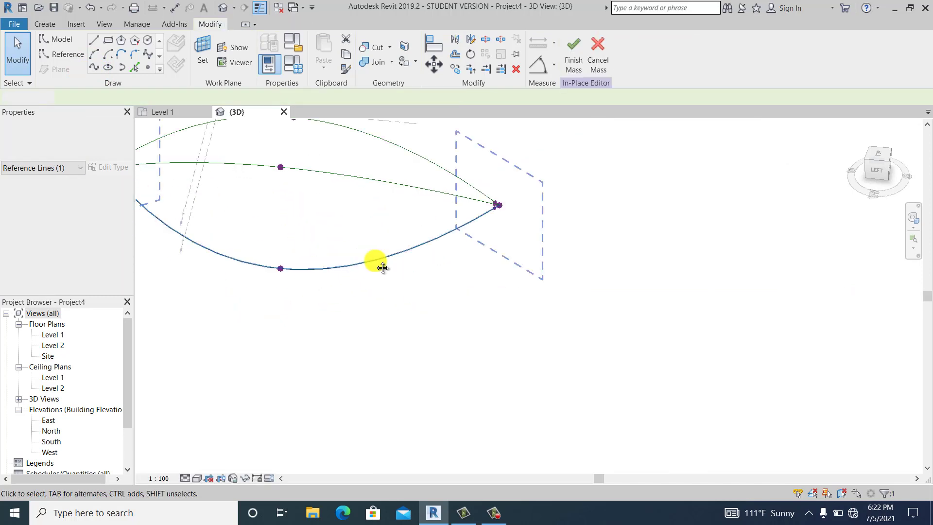
{"action": "middle_click_drag", "start_coordinate": [377, 263], "coordinate": [369, 299], "text": "shift"}
{"action": "left_click", "coordinate": [462, 287]}
{"action": "scroll", "coordinate": [463, 288], "scroll_direction": "up", "scroll_amount": 3}
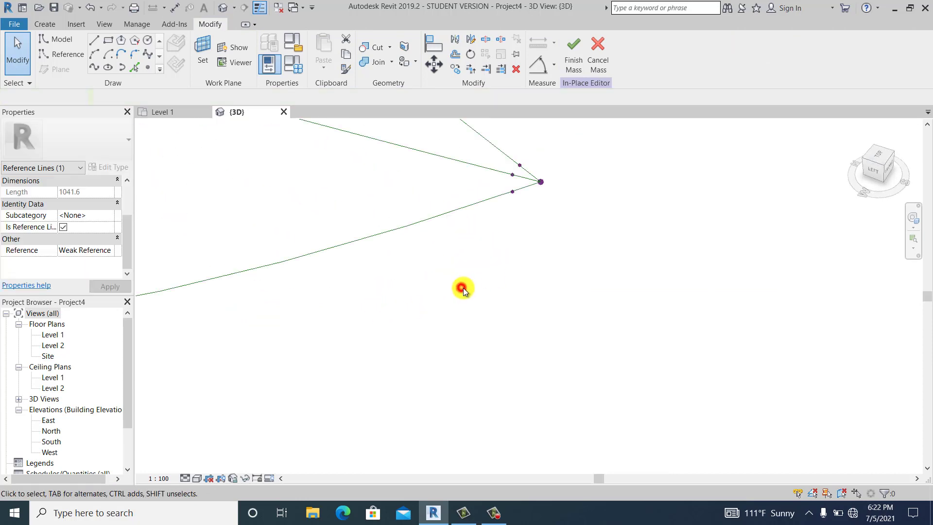
{"action": "left_click_drag", "start_coordinate": [491, 219], "coordinate": [531, 146]}
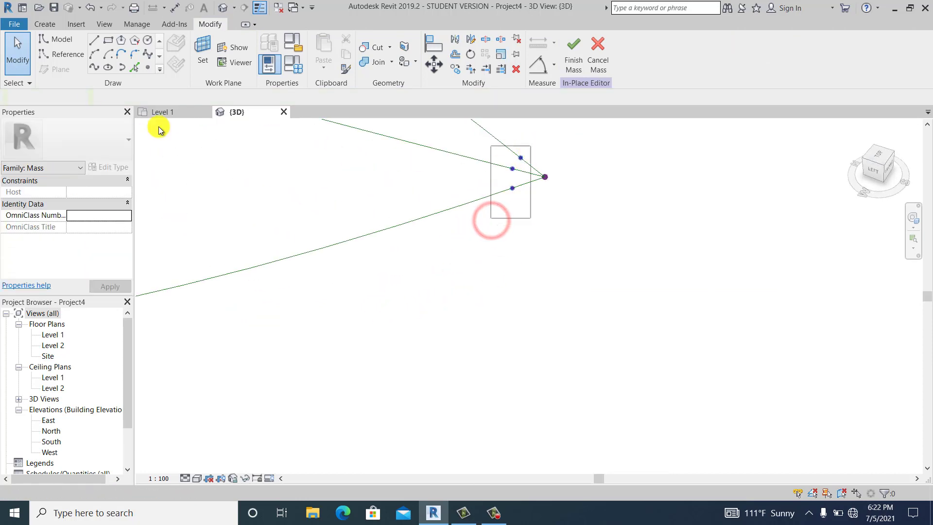
{"action": "left_click", "coordinate": [95, 67]}
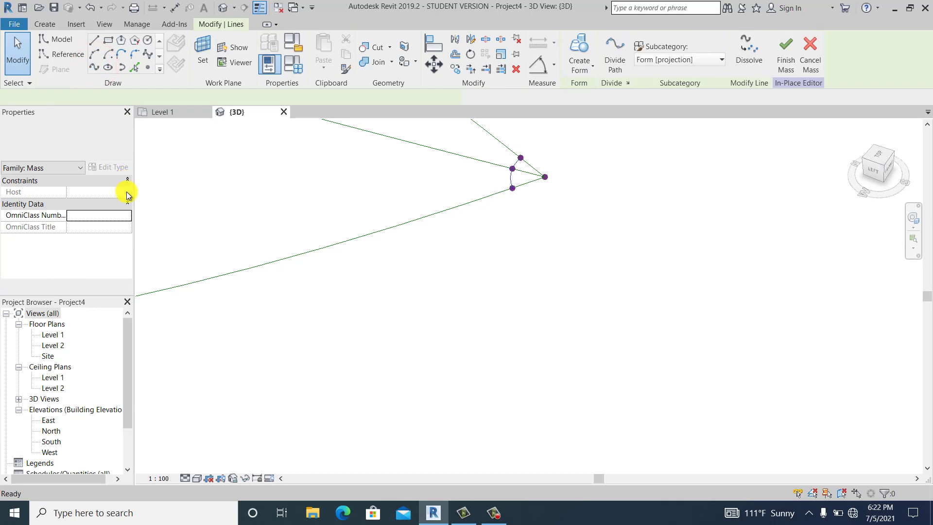
{"action": "left_click_drag", "start_coordinate": [128, 208], "coordinate": [130, 233]}
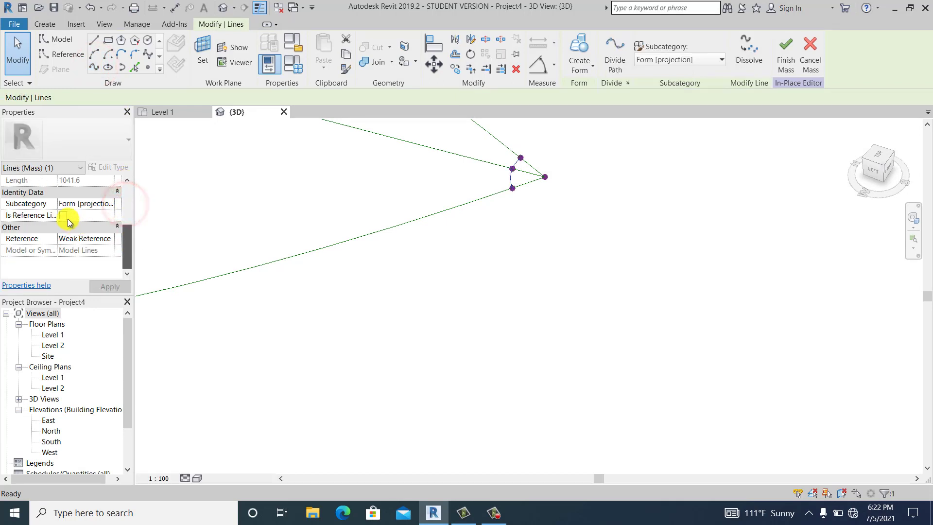
{"action": "left_click", "coordinate": [64, 215]}
{"action": "left_click", "coordinate": [327, 320]}
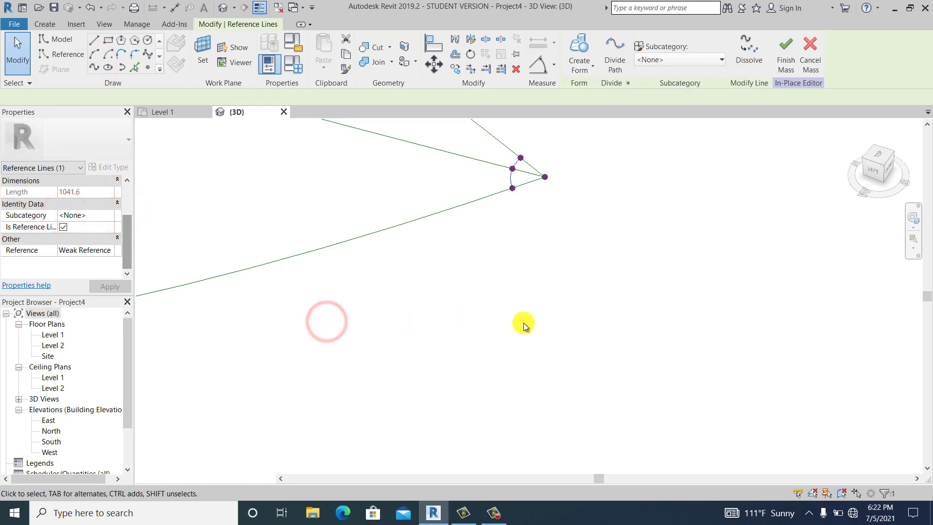
Step: Create a spline through the three middle points of the long reference lines and make it a reference line
{"action": "scroll", "coordinate": [617, 363], "scroll_direction": "down", "scroll_amount": 7}
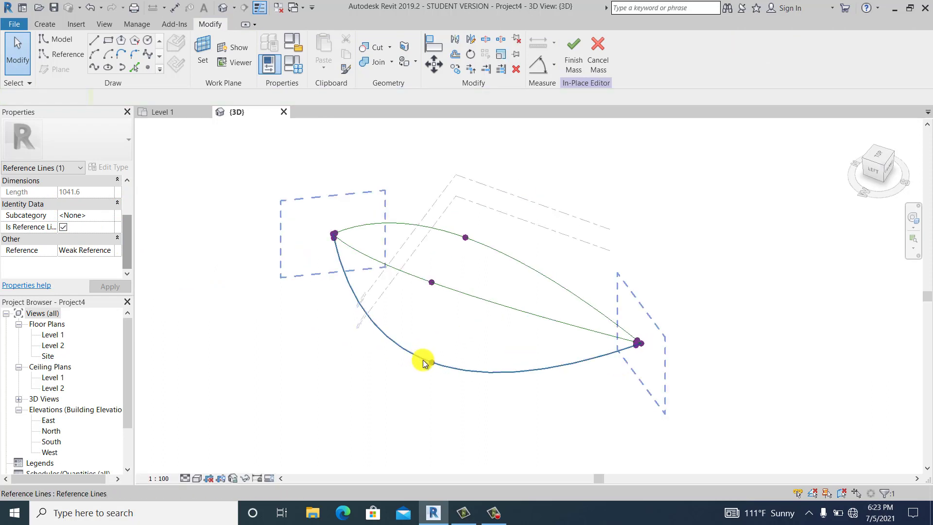
{"action": "left_click", "coordinate": [404, 412]}
{"action": "left_click_drag", "start_coordinate": [404, 412], "coordinate": [521, 216]}
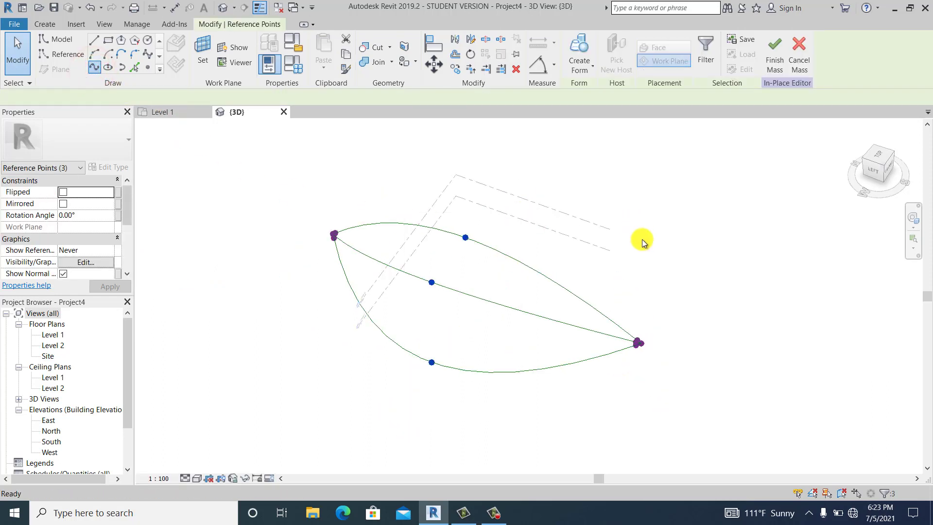
{"action": "left_click_drag", "start_coordinate": [124, 200], "coordinate": [130, 222]}
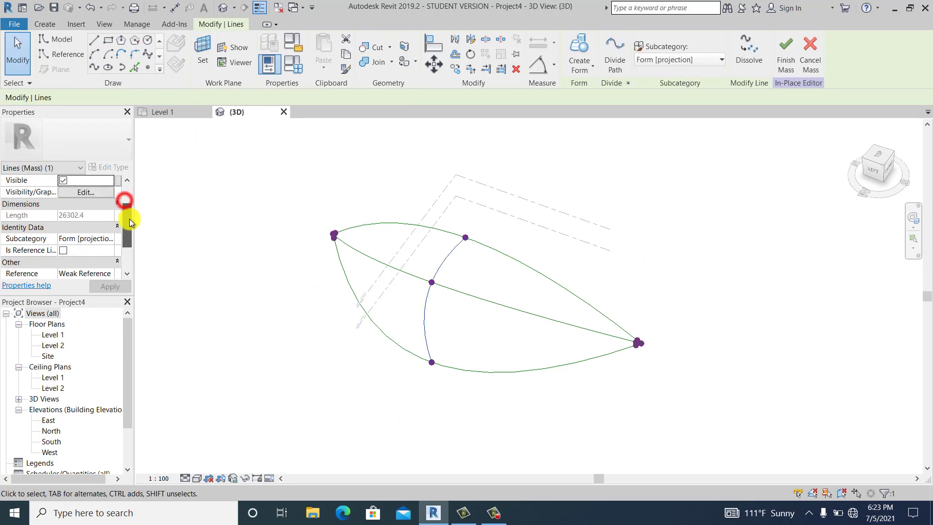
{"action": "left_click", "coordinate": [63, 249]}
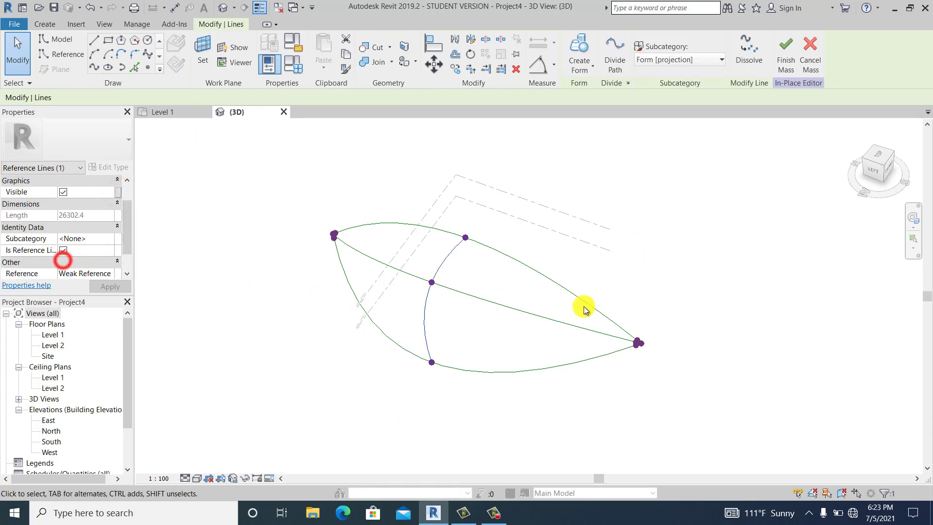
{"action": "left_click", "coordinate": [692, 302]}
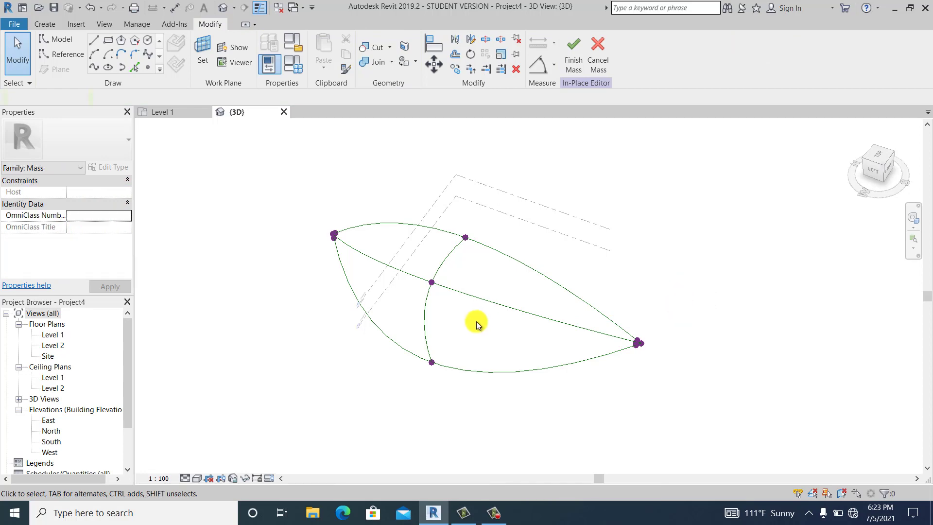
Step: Create a form from the three cross-profile reference lines, one near each end and one in the middle
{"action": "mouse_move", "coordinate": [476, 321]}
{"action": "middle_mouse_down", "text": "shift"}
{"action": "mouse_move", "coordinate": [520, 336]}
{"action": "mouse_move", "coordinate": [708, 286]}
{"action": "mouse_move", "coordinate": [471, 326]}
{"action": "middle_mouse_up", "text": "shift"}
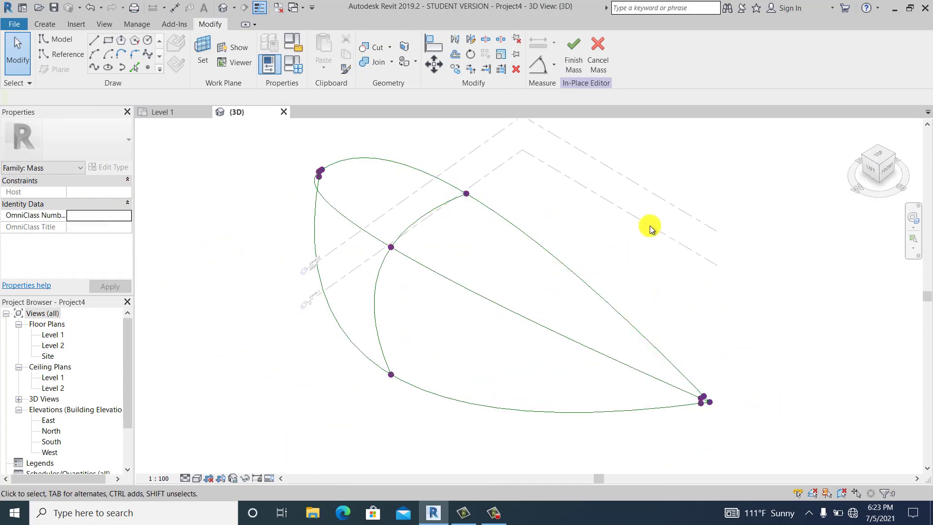
{"action": "middle_click_drag", "start_coordinate": [650, 225], "coordinate": [723, 398], "text": "shift"}
{"action": "scroll", "coordinate": [682, 399], "scroll_direction": "up", "scroll_amount": 3}
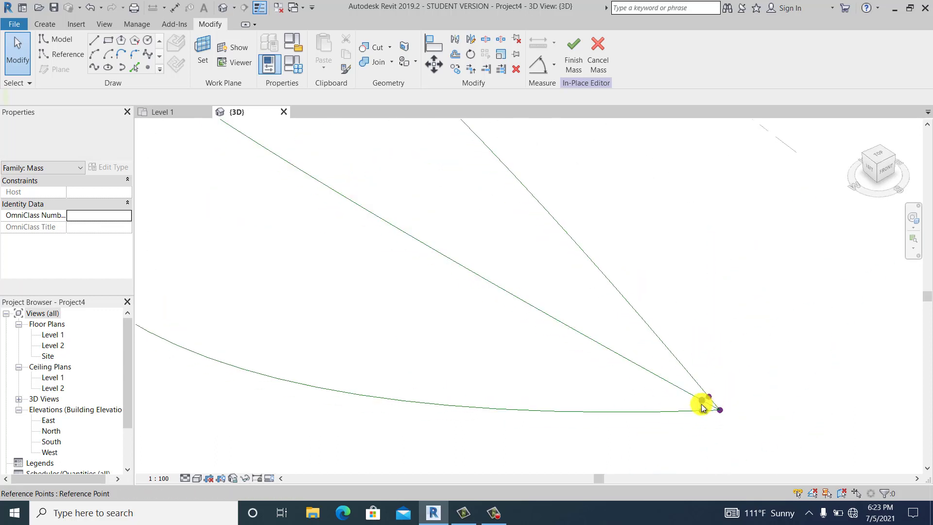
{"action": "left_click", "coordinate": [699, 408]}
{"action": "scroll", "coordinate": [639, 395], "scroll_direction": "down", "scroll_amount": 3}
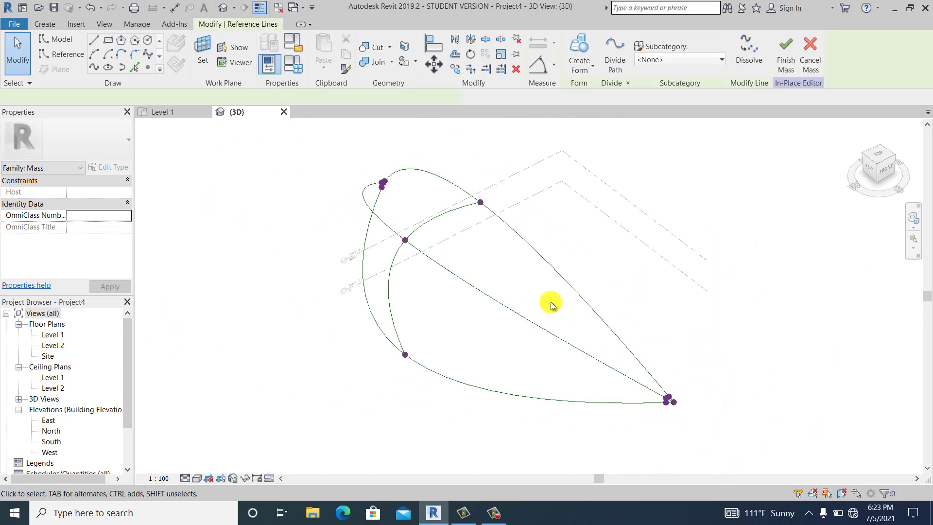
{"action": "middle_click_drag", "start_coordinate": [551, 304], "coordinate": [604, 338]}
{"action": "left_click", "coordinate": [447, 343]}
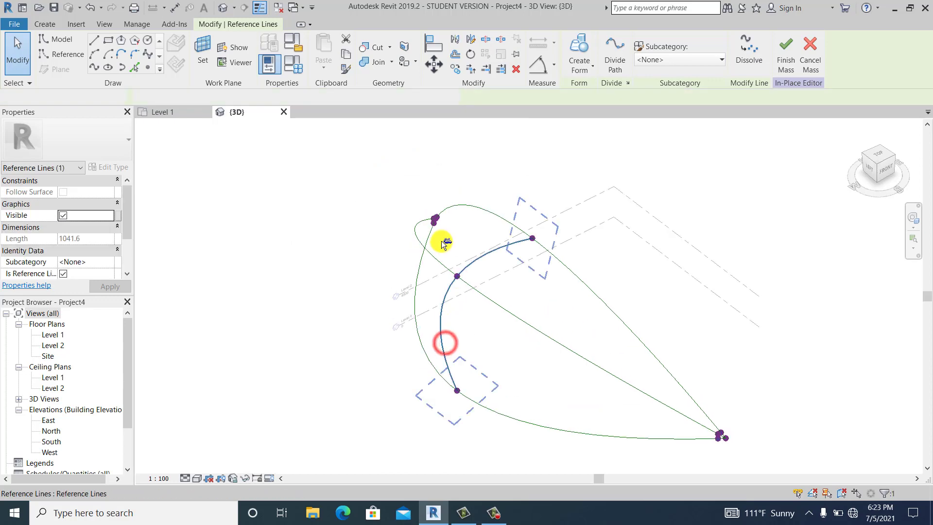
{"action": "middle_click_drag", "start_coordinate": [538, 296], "coordinate": [361, 373], "text": "shift"}
{"action": "scroll", "coordinate": [300, 411], "scroll_direction": "up", "scroll_amount": 3}
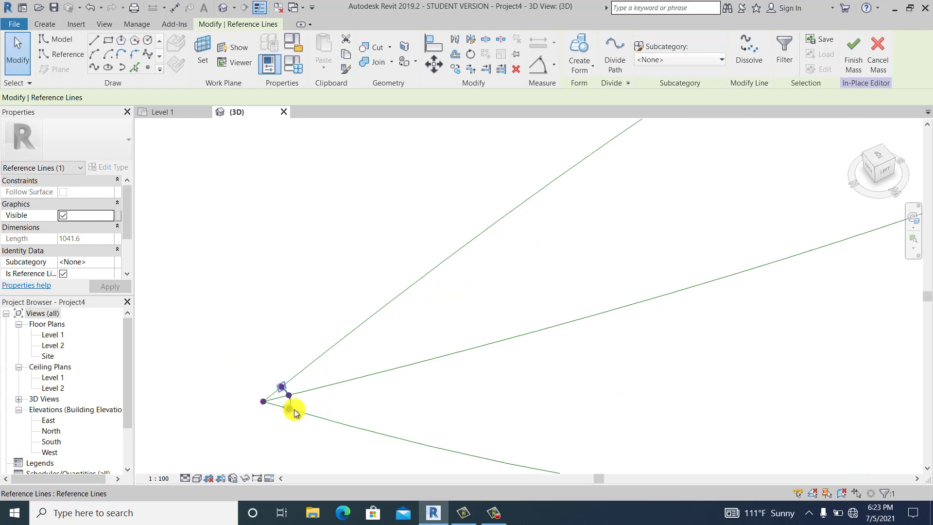
{"action": "left_click", "coordinate": [290, 399], "text": "ctrl"}
{"action": "left_click", "coordinate": [350, 341], "text": "ctrl"}
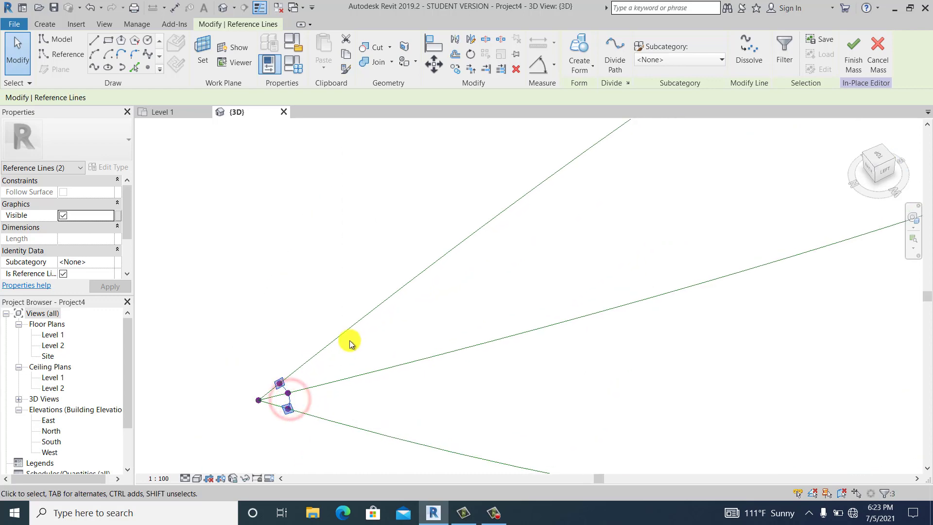
{"action": "middle_click_drag", "start_coordinate": [349, 340], "coordinate": [366, 373], "text": "shift"}
{"action": "scroll", "coordinate": [365, 373], "scroll_direction": "down", "scroll_amount": 2}
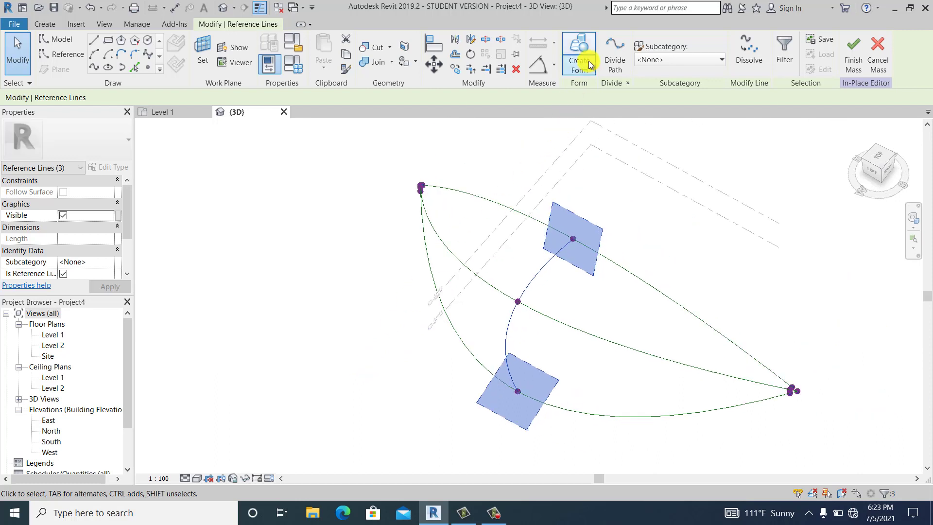
{"action": "left_click", "coordinate": [581, 48]}
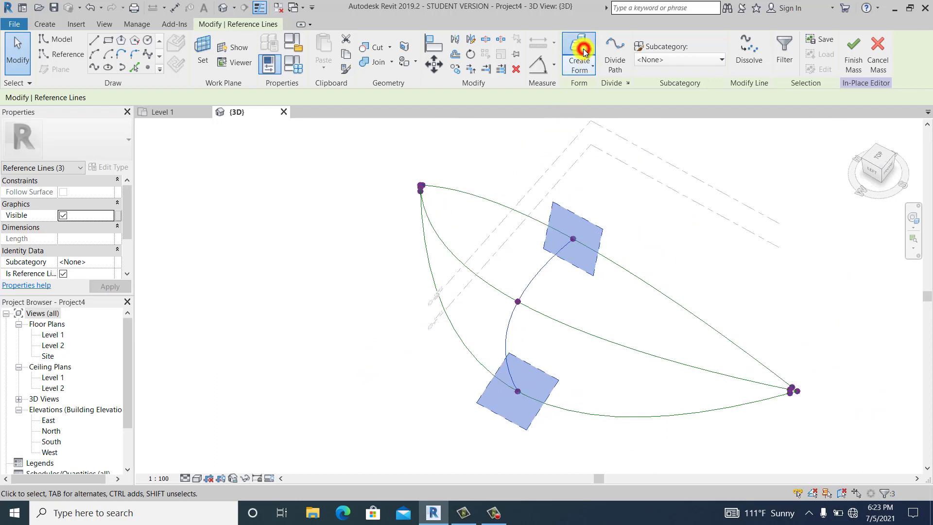
{"action": "left_click", "coordinate": [330, 259]}
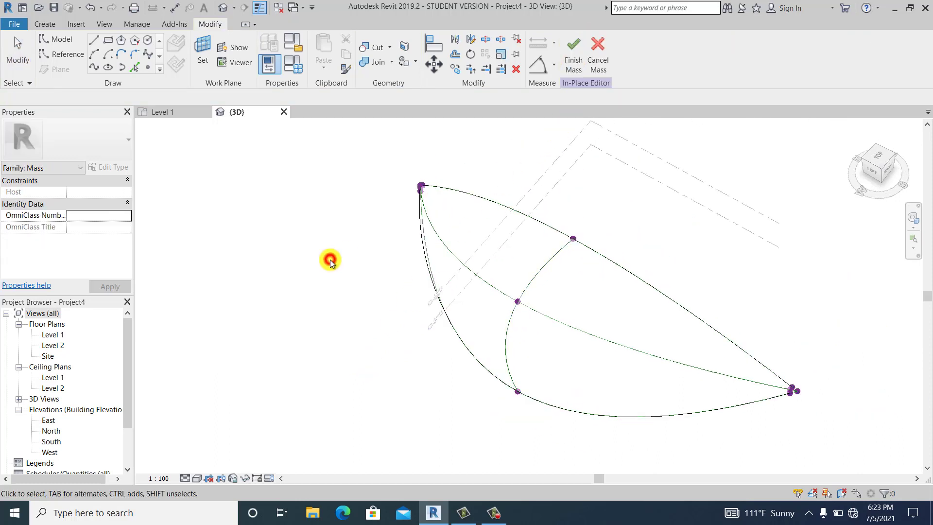
Step: Set the 3D view's detail level to Fine and its visual style to Realistic
{"action": "left_click", "coordinate": [186, 478]}
{"action": "left_click", "coordinate": [192, 469]}
{"action": "left_click", "coordinate": [197, 479]}
{"action": "left_click", "coordinate": [219, 454]}
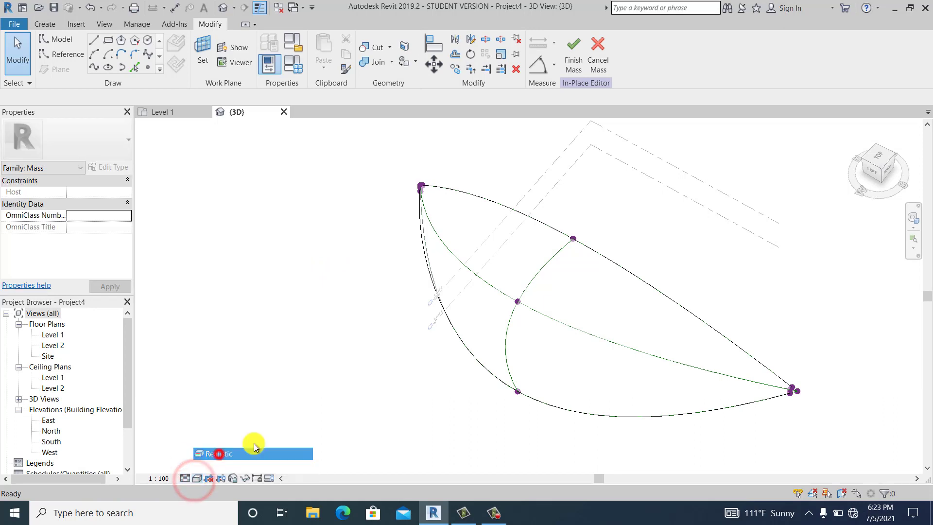
{"action": "left_click", "coordinate": [292, 421]}
{"action": "mouse_move", "coordinate": [434, 394]}
{"action": "middle_mouse_down", "text": "shift"}
{"action": "mouse_move", "coordinate": [337, 319]}
{"action": "mouse_move", "coordinate": [358, 325]}
{"action": "mouse_move", "coordinate": [382, 305]}
{"action": "mouse_move", "coordinate": [377, 337]}
{"action": "mouse_move", "coordinate": [317, 293]}
{"action": "mouse_move", "coordinate": [390, 319]}
{"action": "mouse_move", "coordinate": [368, 322]}
{"action": "mouse_move", "coordinate": [464, 367]}
{"action": "mouse_move", "coordinate": [366, 348]}
{"action": "middle_mouse_up", "text": "shift"}
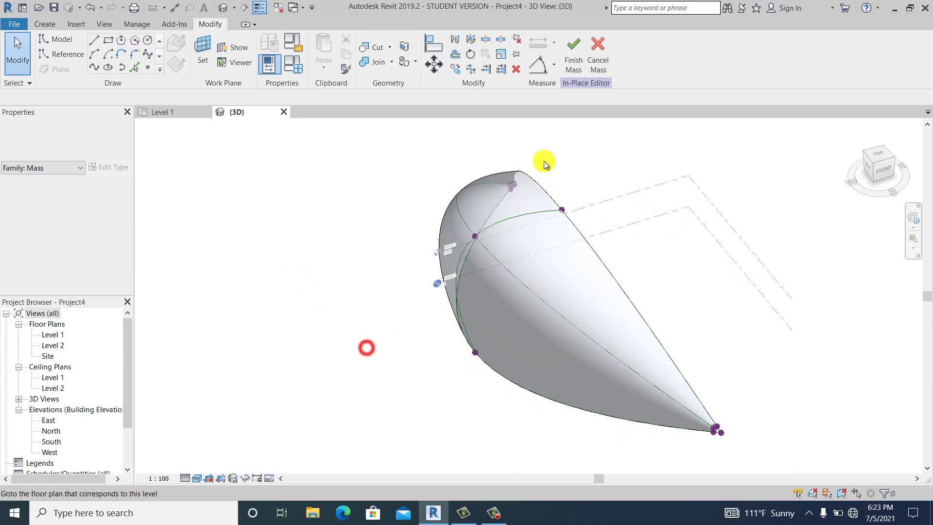
Step: Finish the in-place mass and return to the project
{"action": "left_click", "coordinate": [579, 50]}
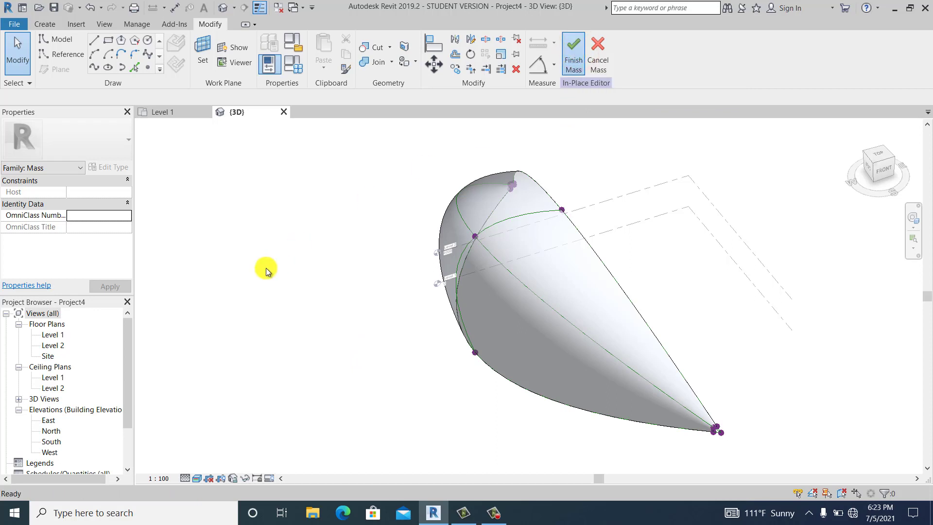
{"action": "left_click", "coordinate": [602, 44]}
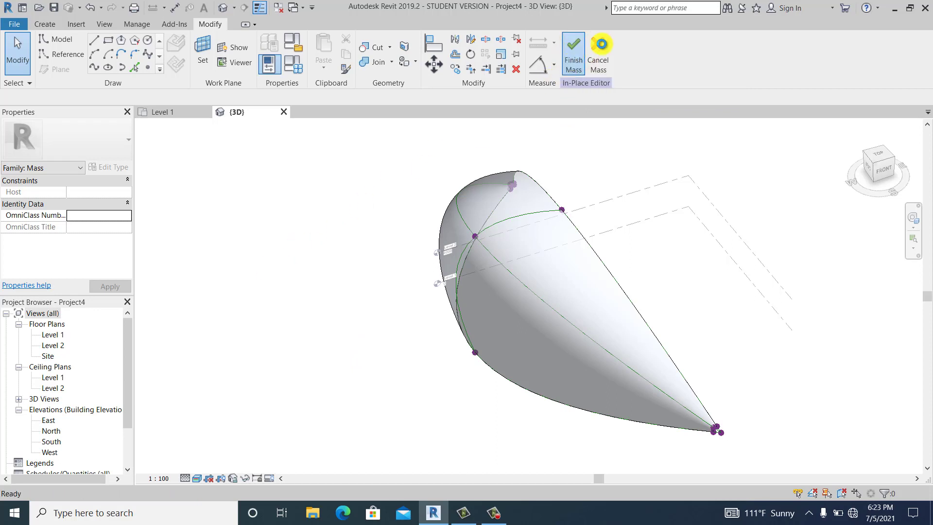
{"action": "left_click", "coordinate": [354, 193]}
Step: Examine the finished shell-shaped mass from several angles in the 3D view
{"action": "scroll", "coordinate": [342, 292], "scroll_direction": "down", "scroll_amount": 2}
{"action": "middle_click_drag", "start_coordinate": [340, 298], "coordinate": [292, 357], "text": "shift"}
{"action": "middle_click_drag", "start_coordinate": [373, 168], "coordinate": [371, 239], "text": "shift"}
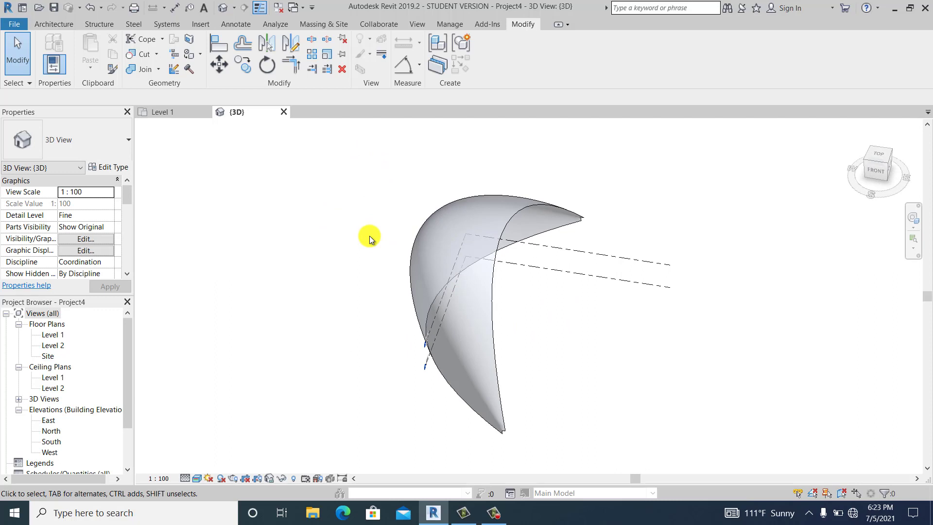
{"action": "middle_click_drag", "start_coordinate": [369, 238], "coordinate": [313, 281]}
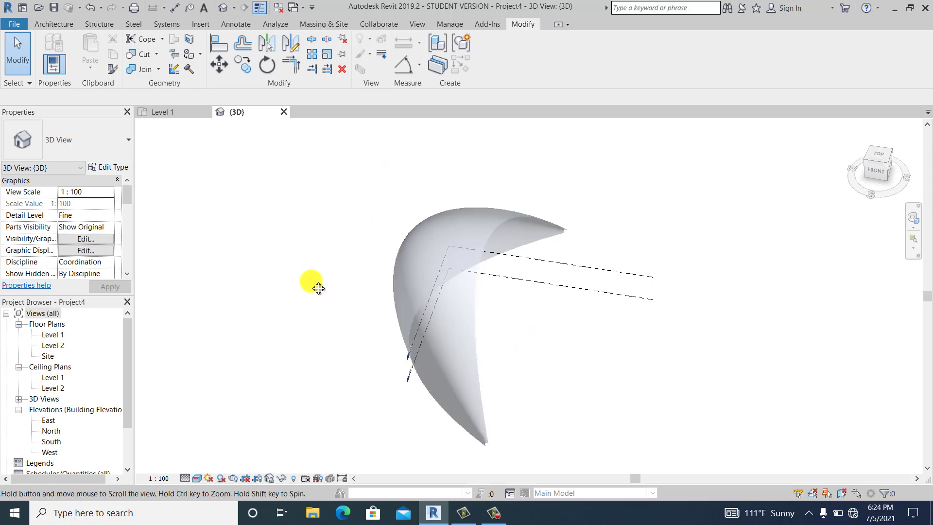
{"action": "left_click", "coordinate": [406, 200]}
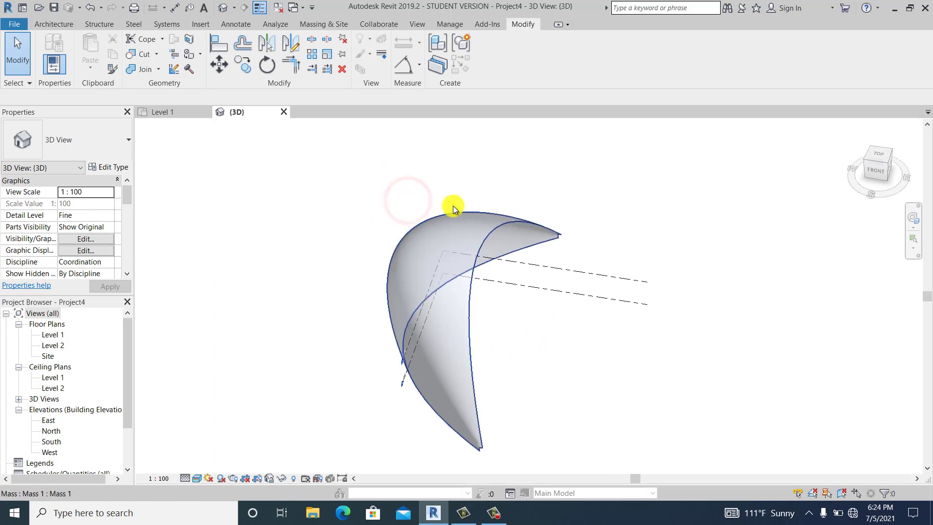
{"action": "left_click", "coordinate": [503, 173]}
{"action": "scroll", "coordinate": [424, 164], "scroll_direction": "up", "scroll_amount": 1}
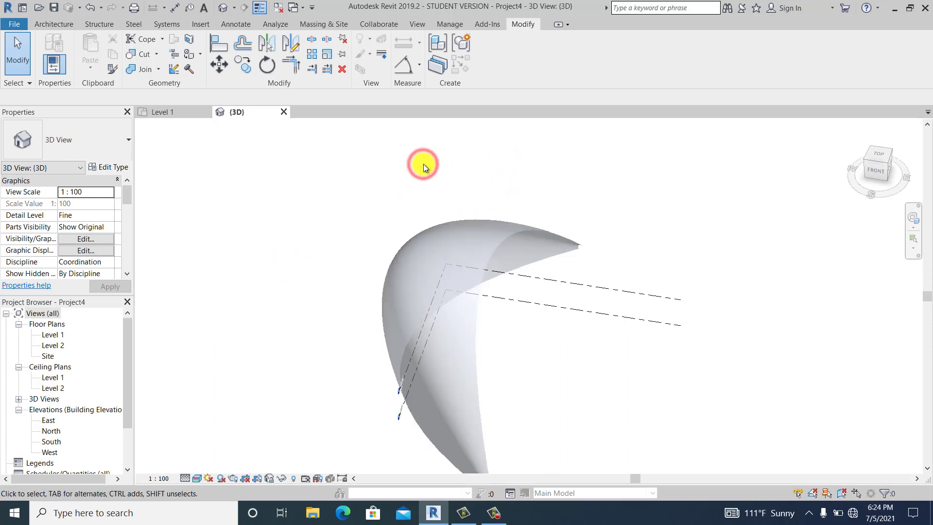
{"action": "middle_click_drag", "start_coordinate": [423, 164], "coordinate": [444, 171]}
{"action": "left_click", "coordinate": [443, 172]}
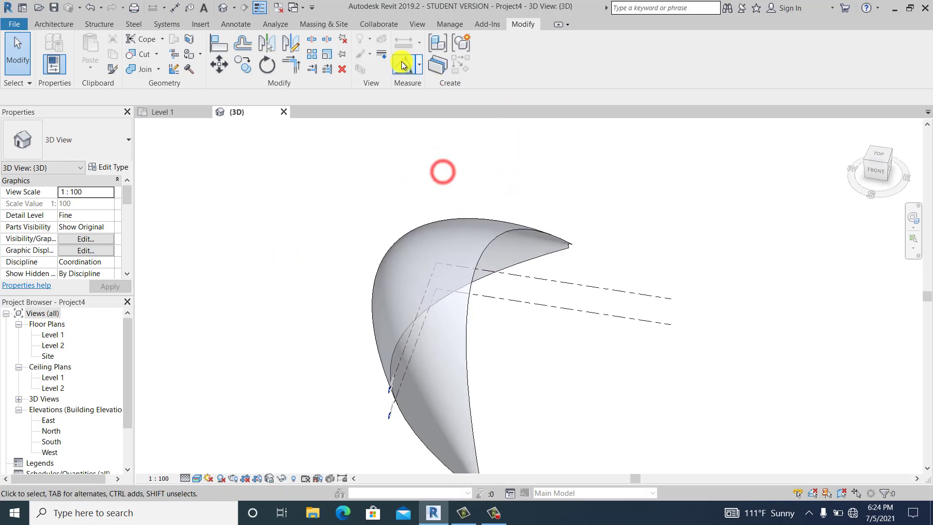
Step: Place a Generic - 200mm wall by face on the curved mass surface, with the location line at Finish Face: Exterior
{"action": "left_click", "coordinate": [324, 25]}
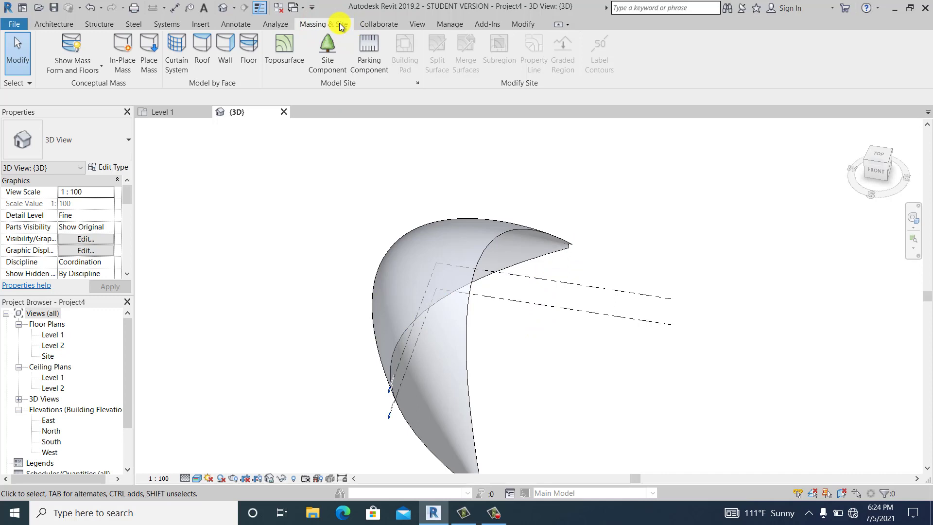
{"action": "left_click", "coordinate": [221, 48]}
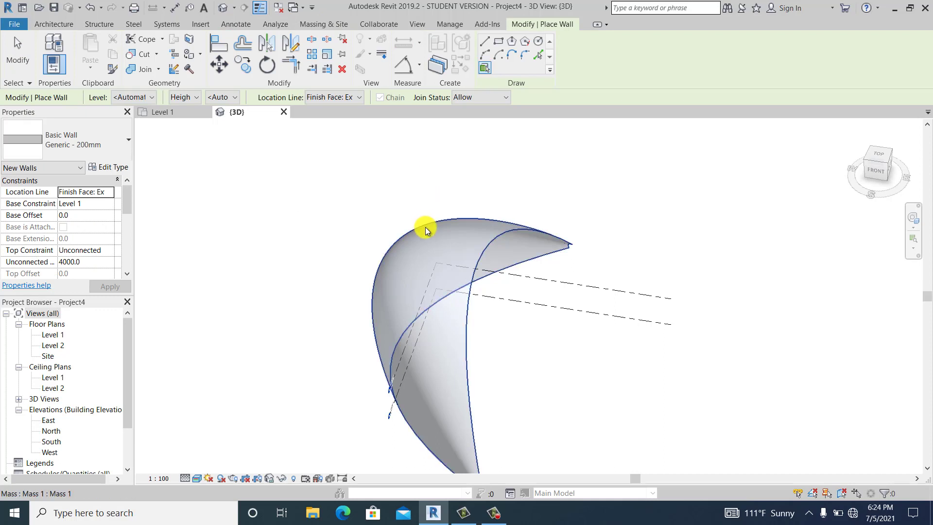
{"action": "left_click", "coordinate": [108, 194]}
{"action": "left_click", "coordinate": [110, 192]}
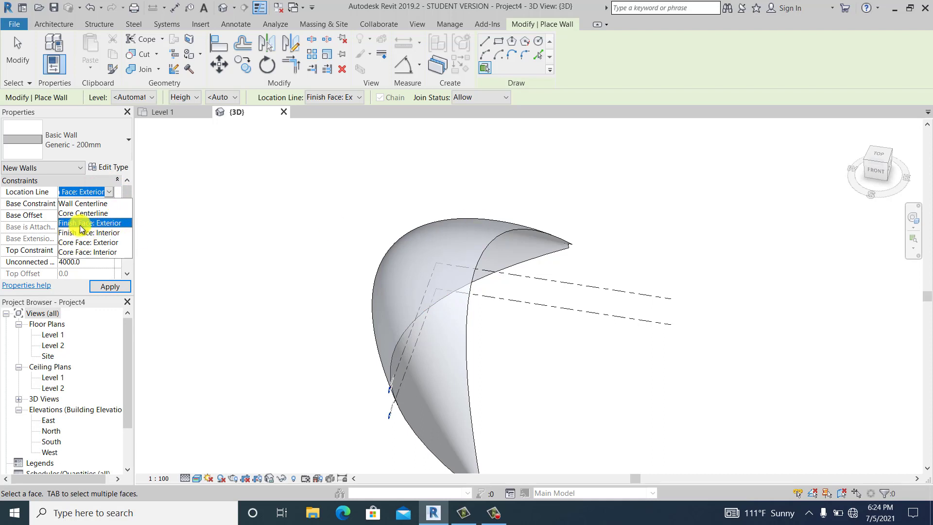
{"action": "left_click", "coordinate": [448, 223]}
{"action": "left_click", "coordinate": [444, 218]}
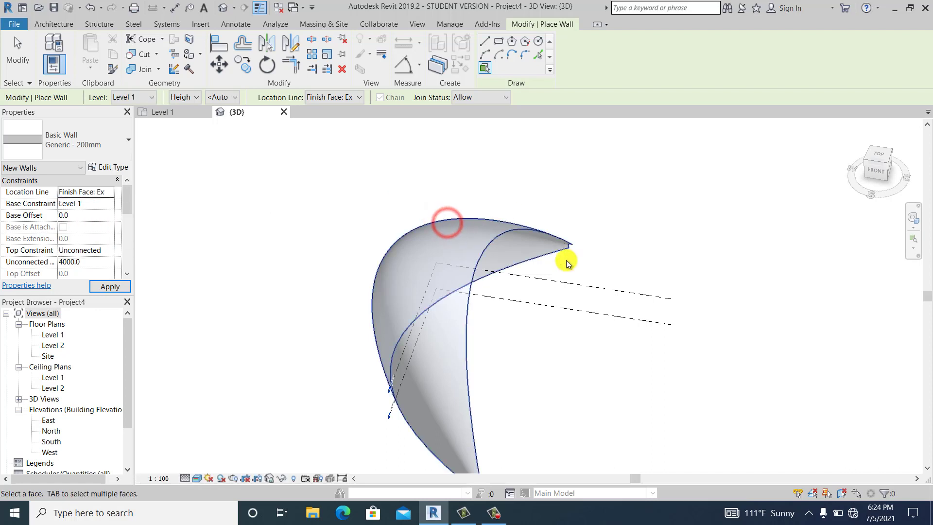
{"action": "left_click", "coordinate": [13, 73]}
{"action": "middle_click_drag", "start_coordinate": [514, 263], "coordinate": [520, 205]}
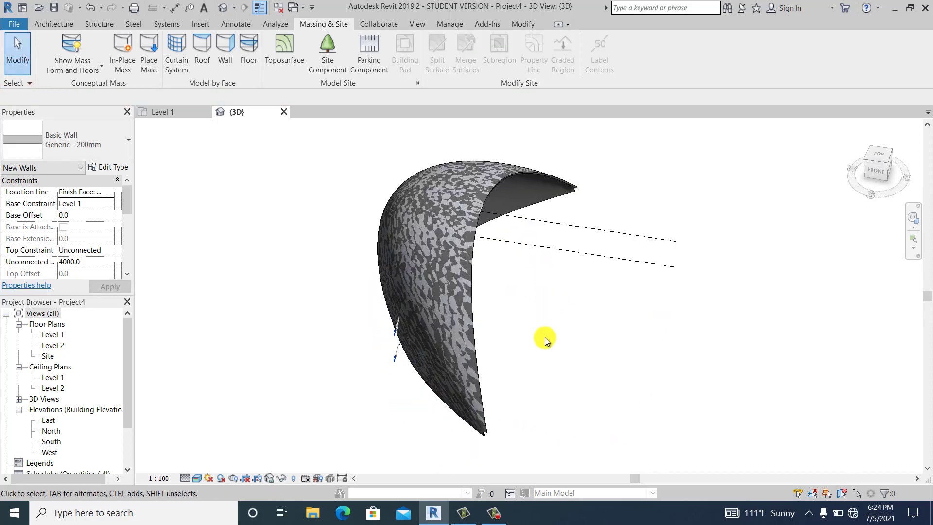
{"action": "middle_click_drag", "start_coordinate": [544, 345], "coordinate": [494, 213], "text": "shift"}
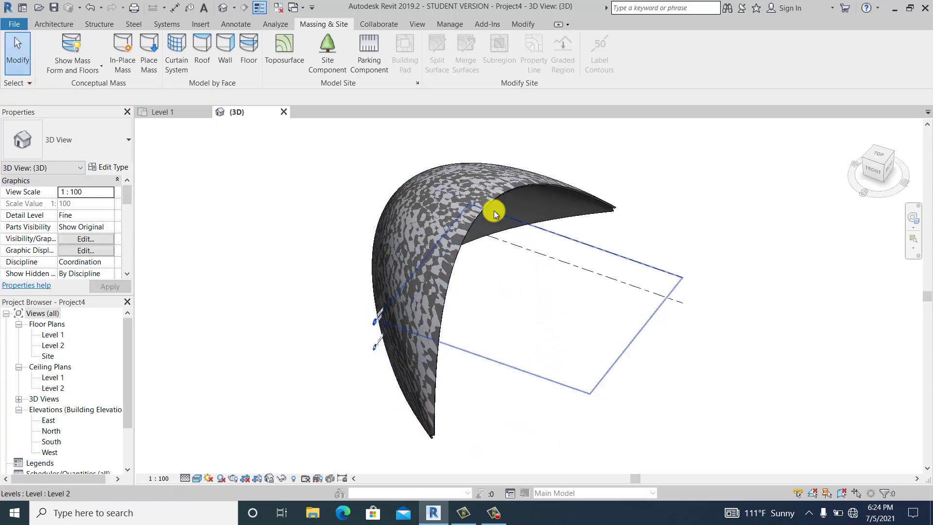
{"action": "middle_click_drag", "start_coordinate": [539, 323], "coordinate": [526, 173], "text": "shift"}
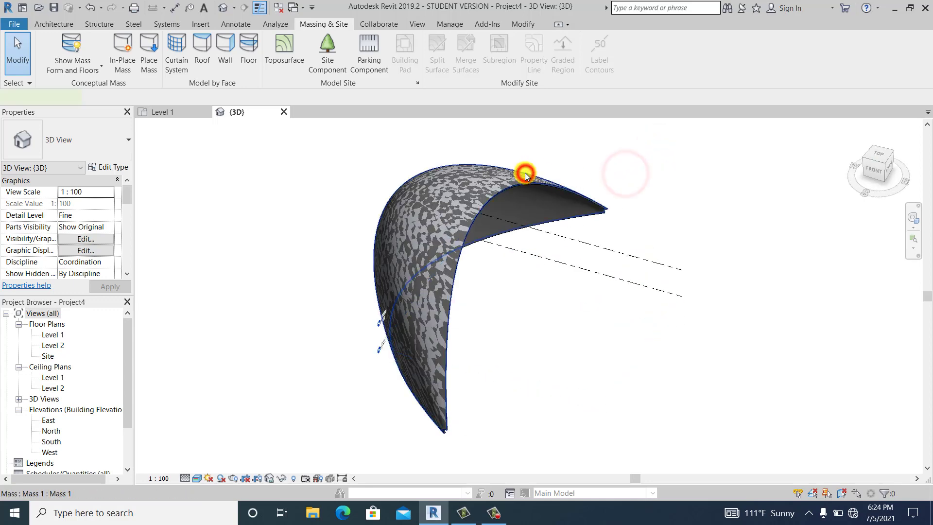
Step: Duplicate the curved wall's Generic - 200mm type, accepting the suggested name for the new type
{"action": "left_click", "coordinate": [525, 175]}
{"action": "left_click", "coordinate": [447, 139]}
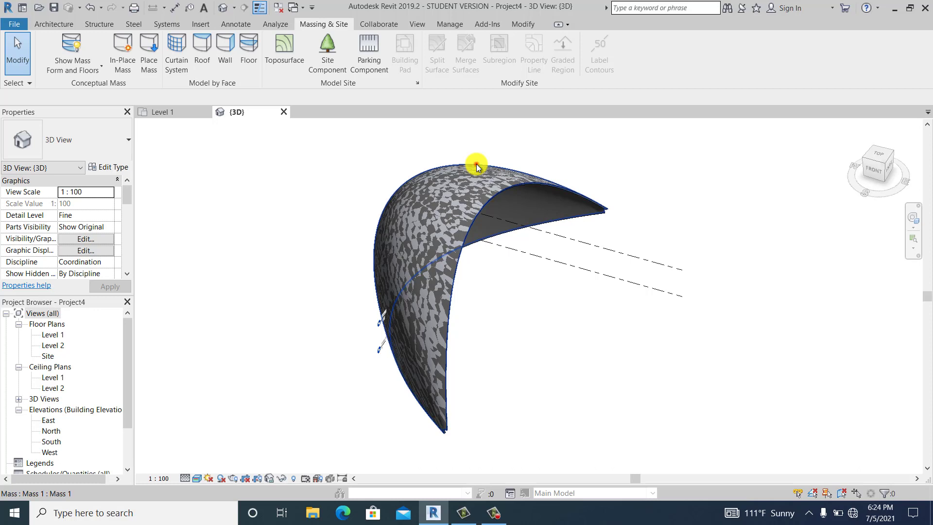
{"action": "left_click", "coordinate": [476, 164]}
{"action": "left_click", "coordinate": [498, 140]}
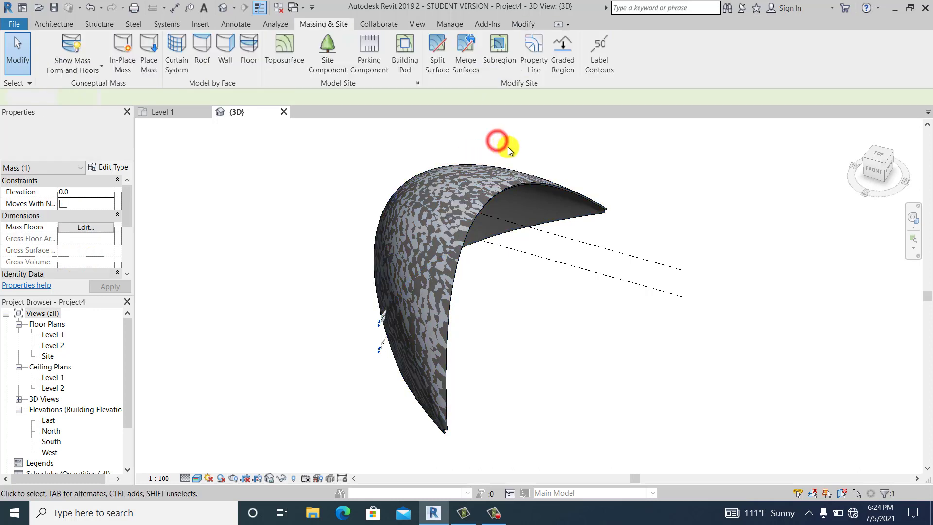
{"action": "left_click", "coordinate": [514, 183]}
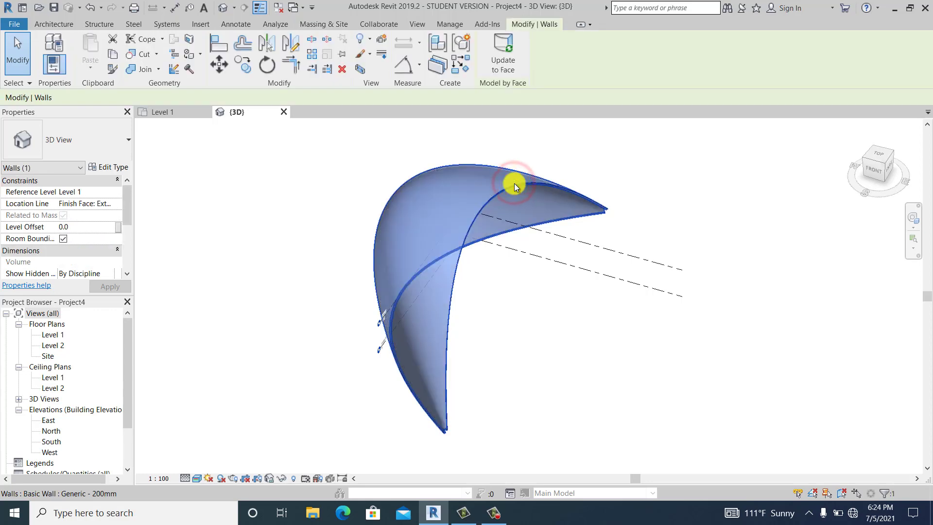
{"action": "left_click", "coordinate": [113, 170]}
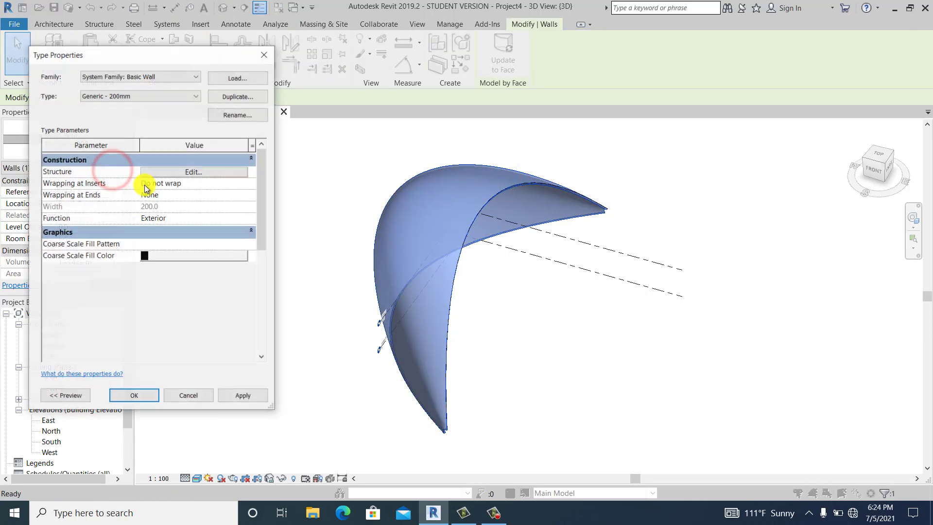
{"action": "left_click", "coordinate": [223, 173]}
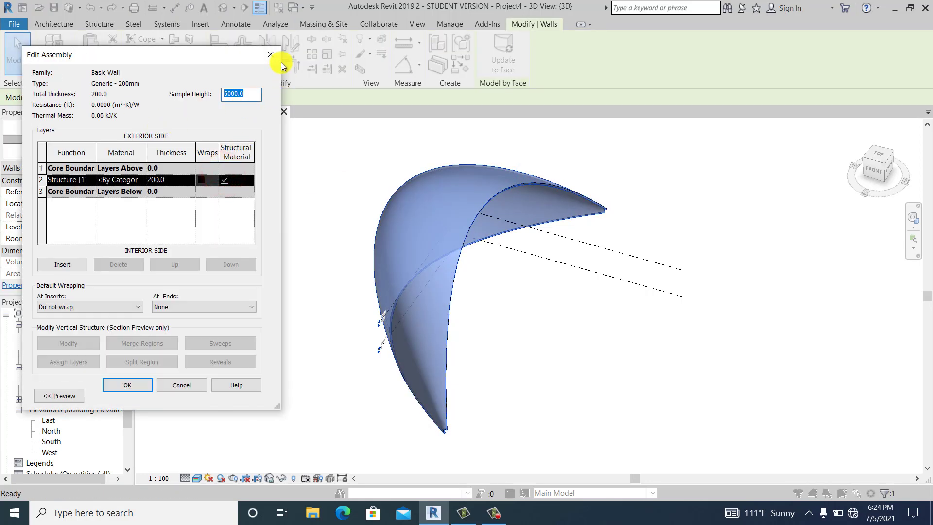
{"action": "left_click", "coordinate": [270, 58]}
{"action": "left_click", "coordinate": [233, 96]}
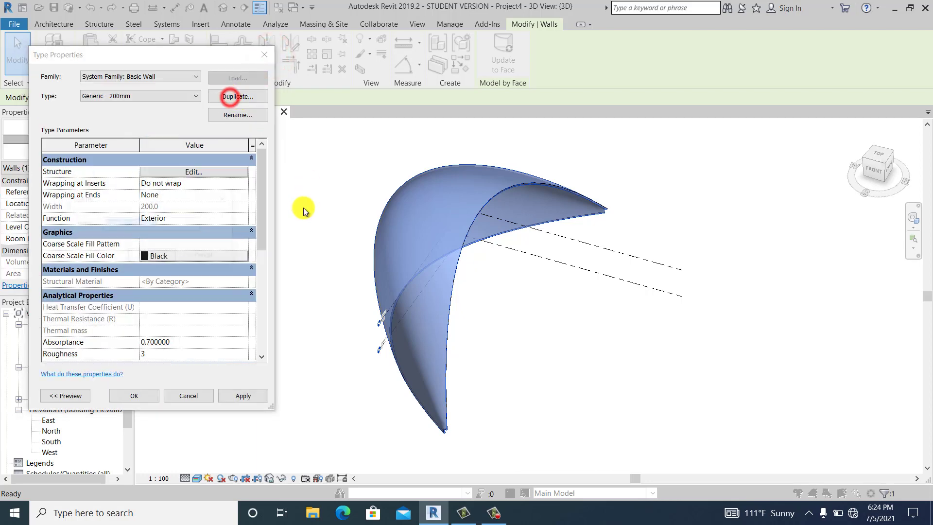
{"action": "left_click", "coordinate": [149, 256]}
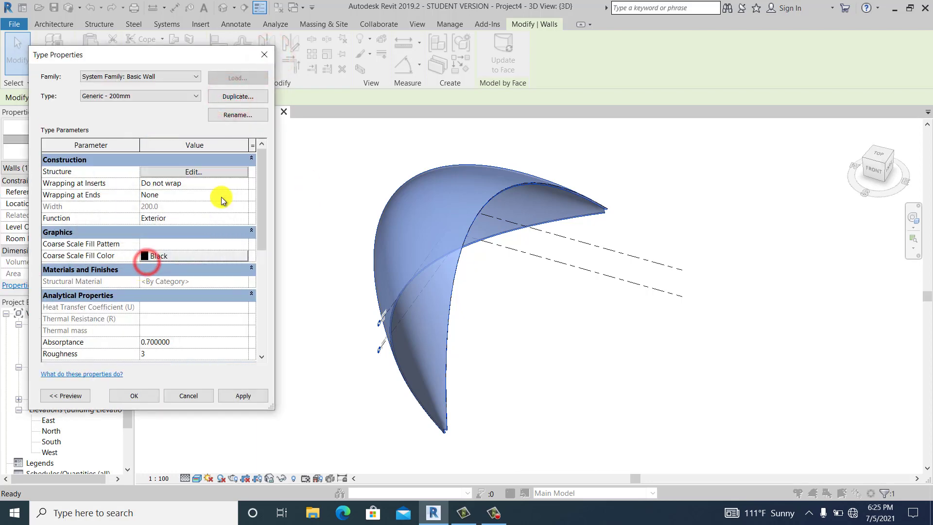
Step: Assign the Gypsum Wall Board material to the structure layer of the duplicated wall type and apply it to the curved wall
{"action": "left_click", "coordinate": [216, 172]}
{"action": "left_click", "coordinate": [125, 180]}
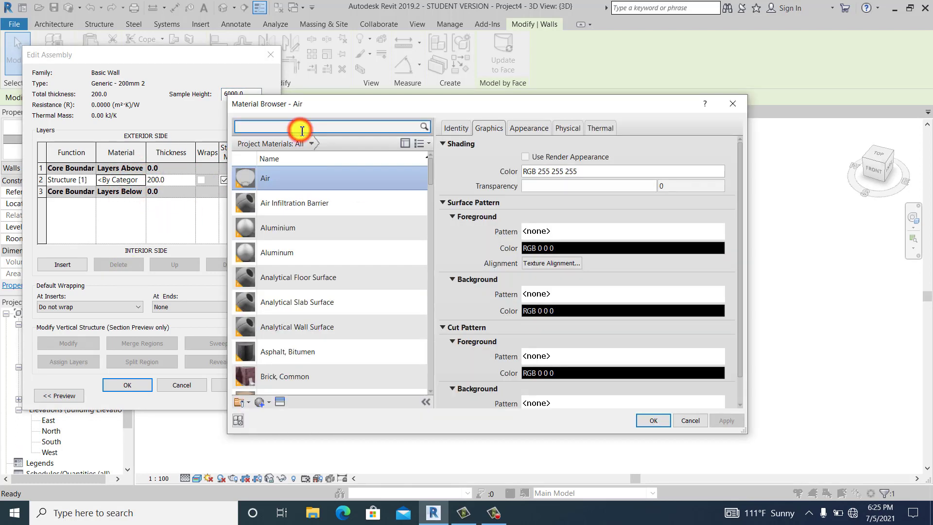
{"action": "left_click", "coordinate": [302, 130]}
{"action": "type", "text": "w"}
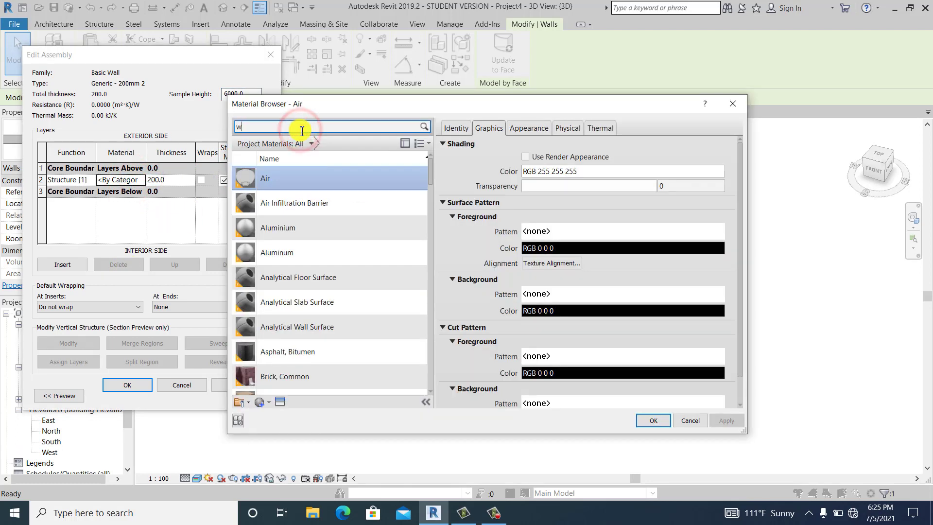
{"action": "type", "text": "hite"}
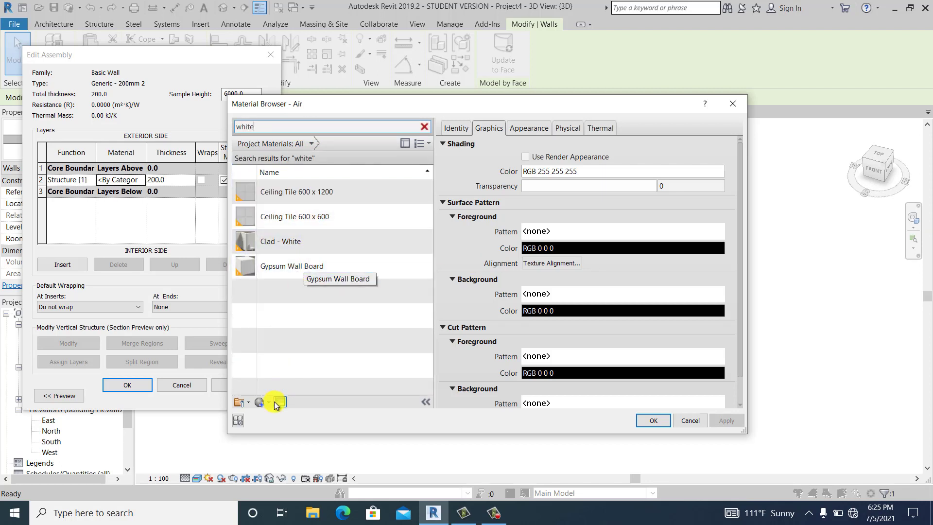
{"action": "double_click", "coordinate": [267, 266]}
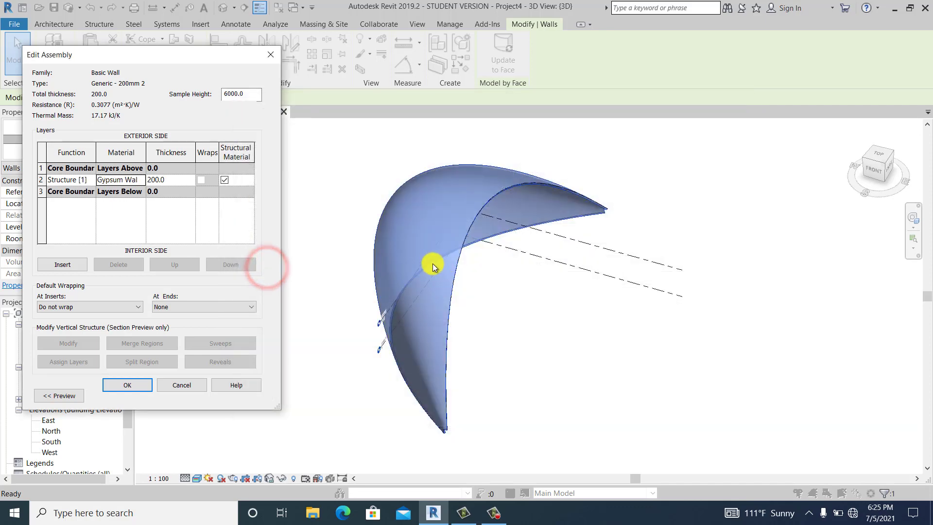
{"action": "left_click", "coordinate": [128, 384]}
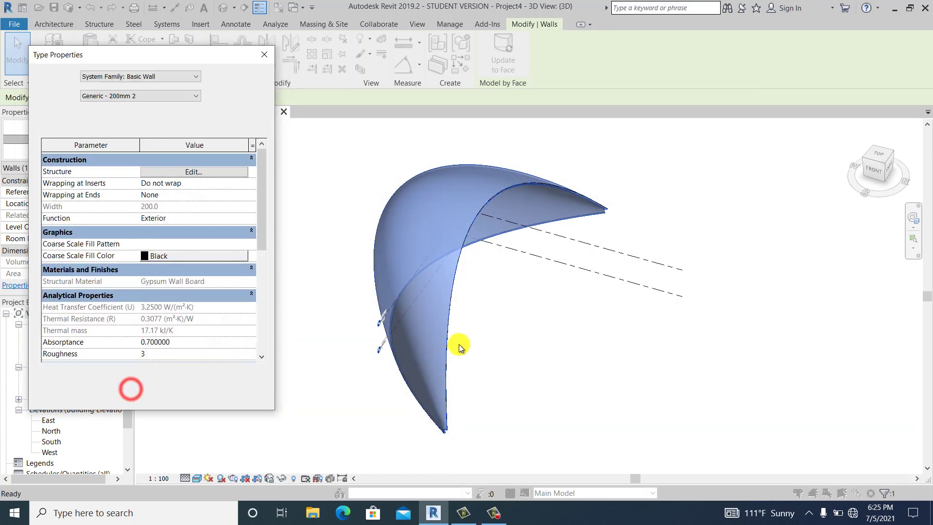
{"action": "left_click", "coordinate": [142, 396]}
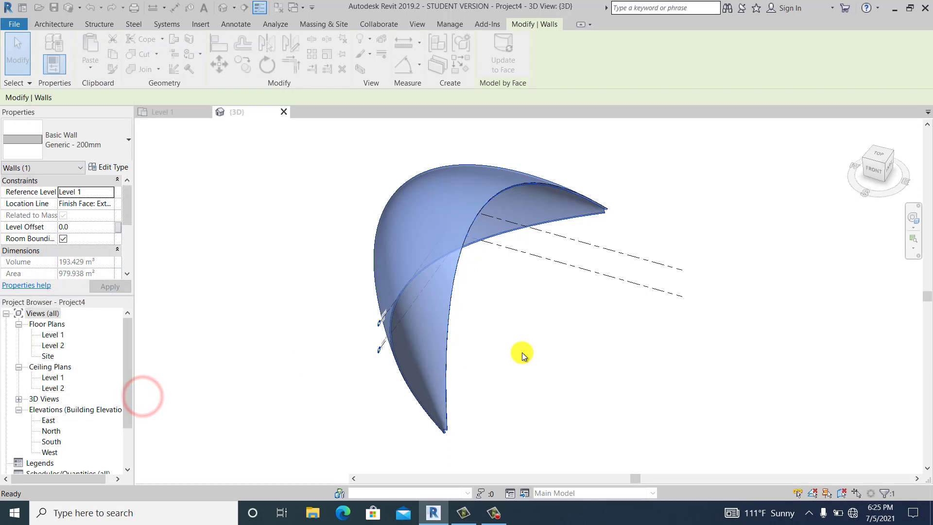
{"action": "left_click", "coordinate": [522, 352]}
{"action": "left_click", "coordinate": [5, 51]}
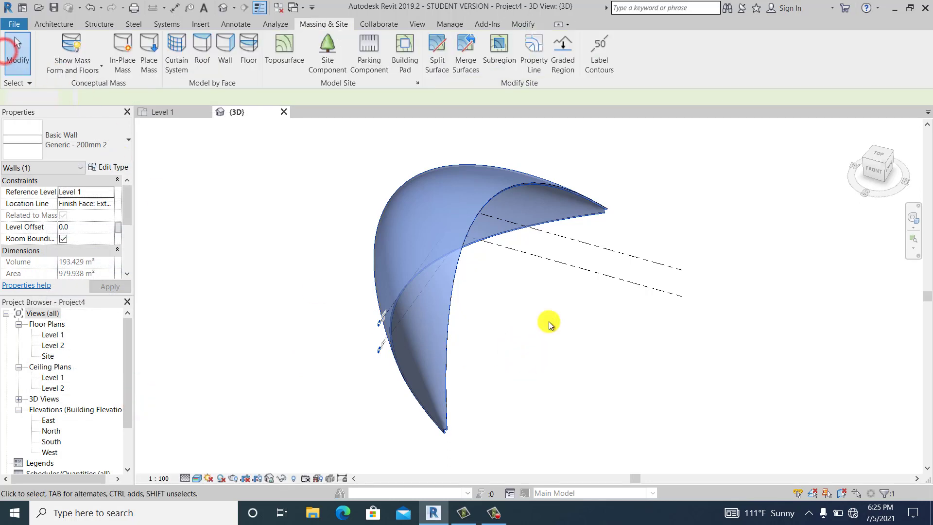
{"action": "mouse_move", "coordinate": [561, 324]}
{"action": "middle_mouse_down", "text": "shift"}
{"action": "mouse_move", "coordinate": [553, 334]}
{"action": "mouse_move", "coordinate": [564, 338]}
{"action": "middle_mouse_up", "text": "shift"}
{"action": "left_click", "coordinate": [16, 48]}
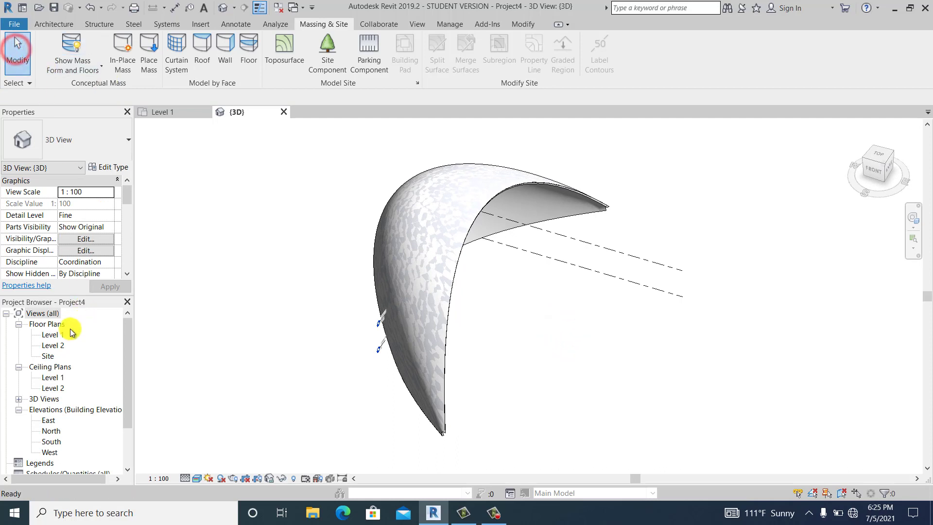
Step: In the Level 1 floor plan, mirror a copy of the curved wall and its mass about the vertical reference plane
{"action": "left_click", "coordinate": [53, 335]}
{"action": "double_click", "coordinate": [52, 335]}
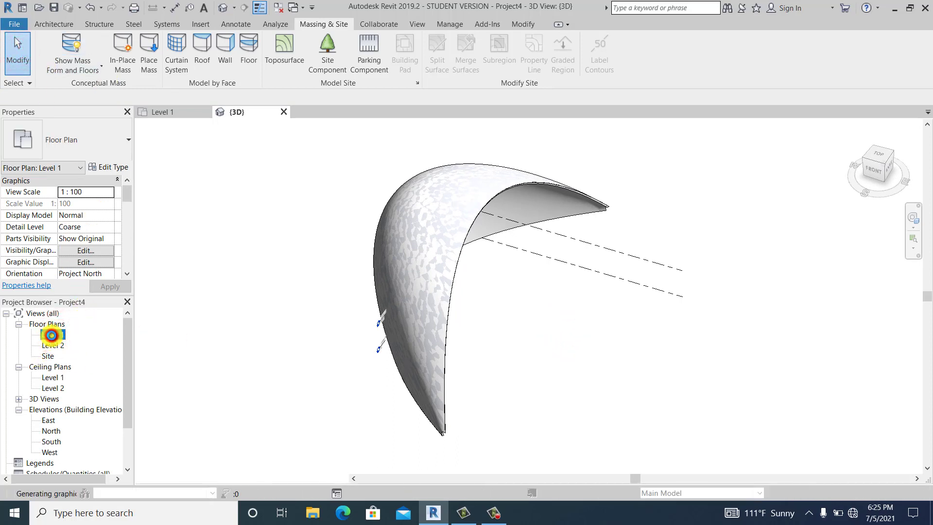
{"action": "left_click", "coordinate": [535, 354]}
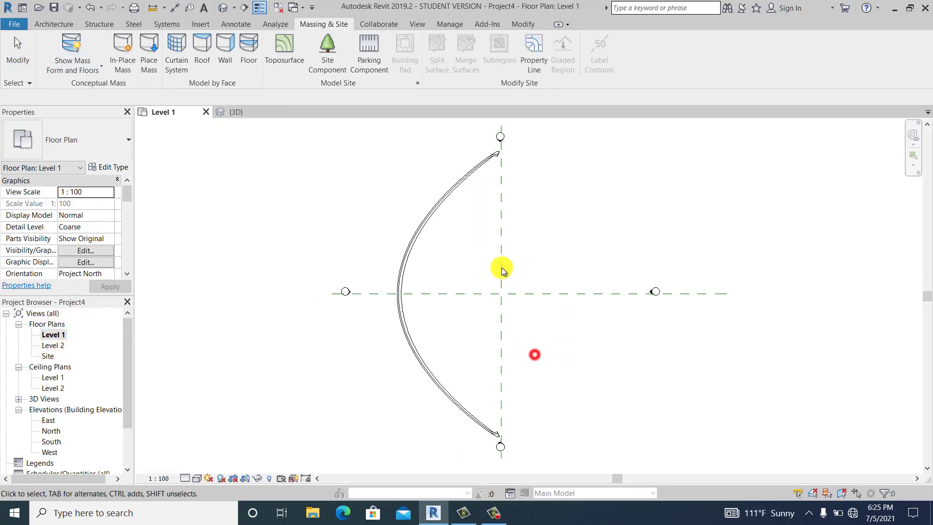
{"action": "left_click", "coordinate": [467, 206]}
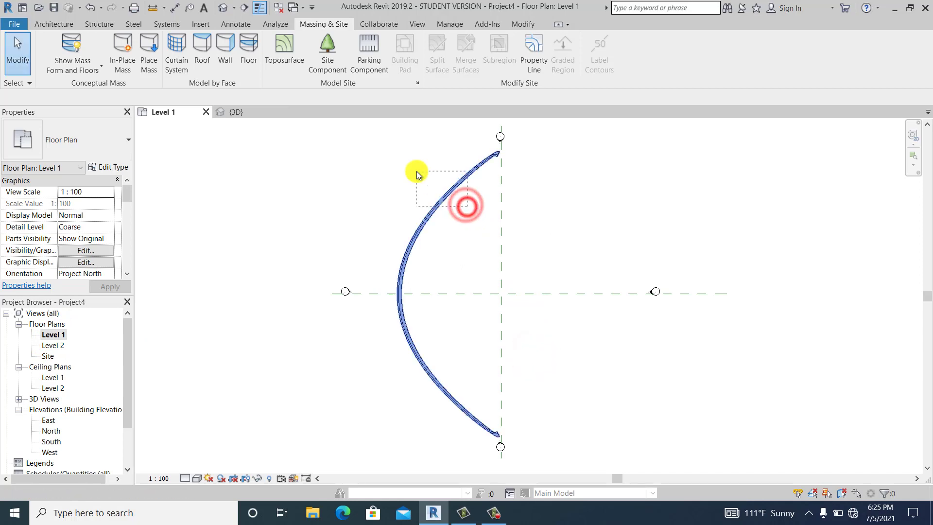
{"action": "key", "text": "m"}
{"action": "key", "text": "m"}
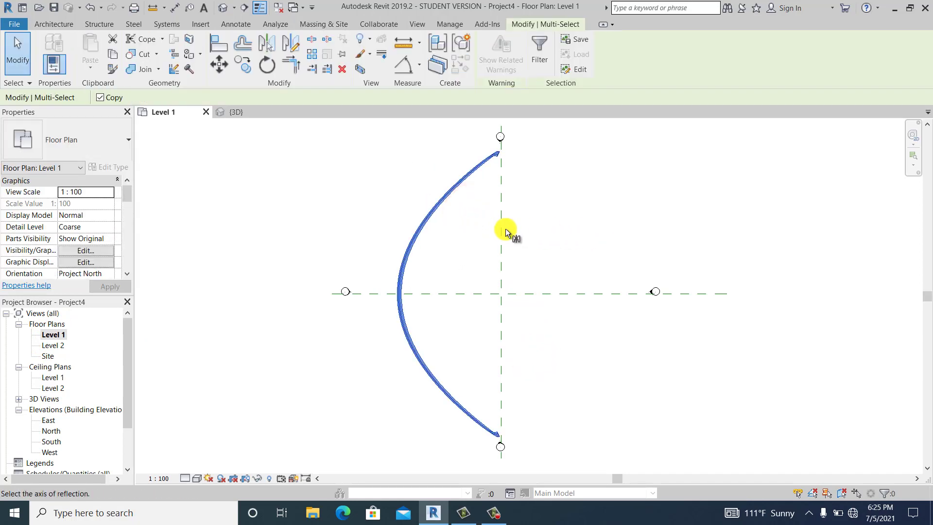
{"action": "left_click", "coordinate": [504, 228]}
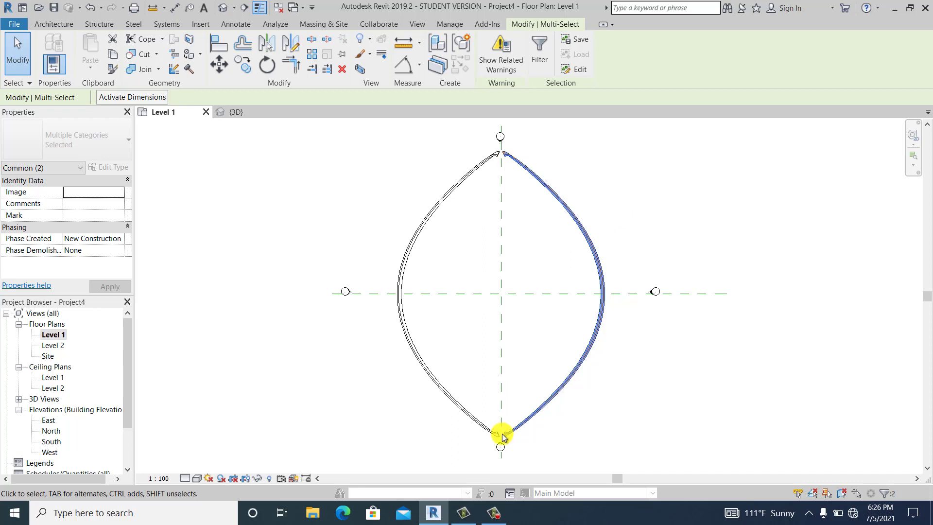
Step: Shift the mirrored wall and mass upward in plan, parallel to the vertical reference plane, offsetting their ends from the original half
{"action": "scroll", "coordinate": [501, 439], "scroll_direction": "up", "scroll_amount": 3}
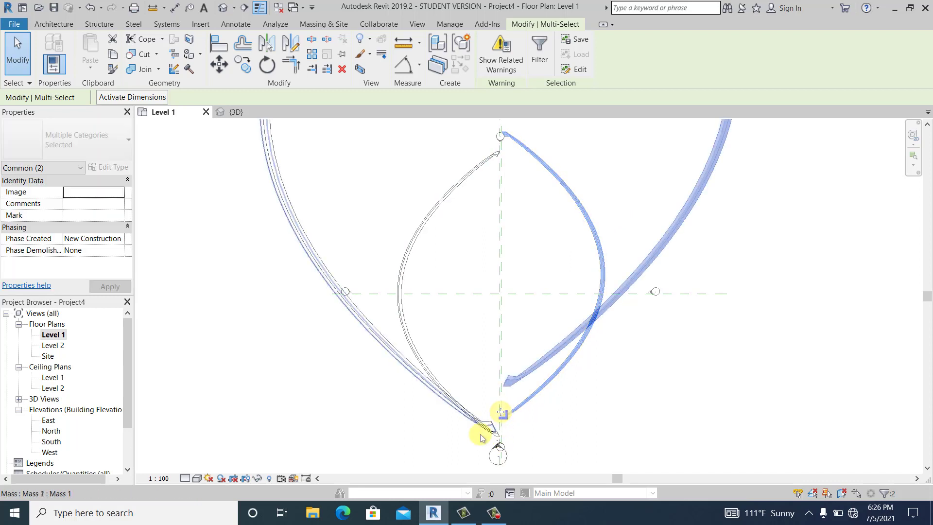
{"action": "scroll", "coordinate": [497, 431], "scroll_direction": "up", "scroll_amount": 1}
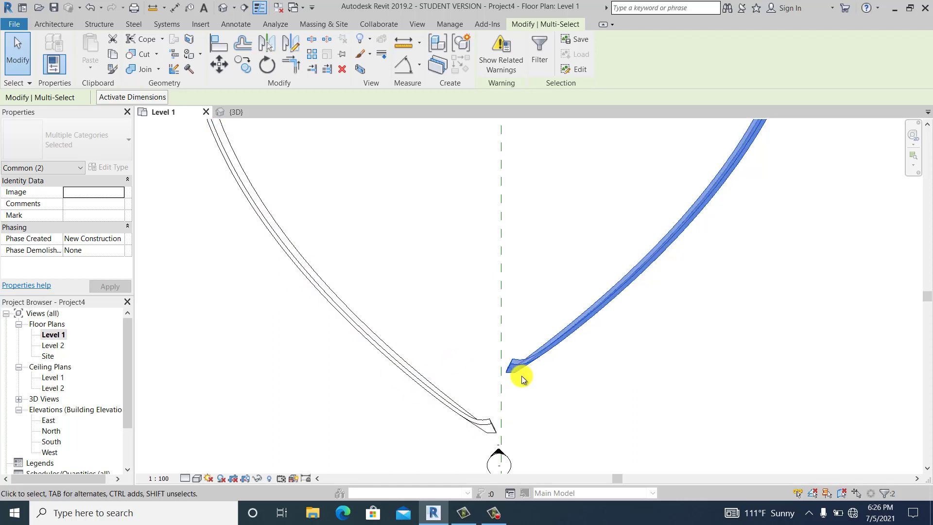
{"action": "left_click", "coordinate": [578, 367]}
Step: Examine the two offset shell halves in plan and from a rotated angle in the 3D view
{"action": "scroll", "coordinate": [578, 368], "scroll_direction": "down", "scroll_amount": 2}
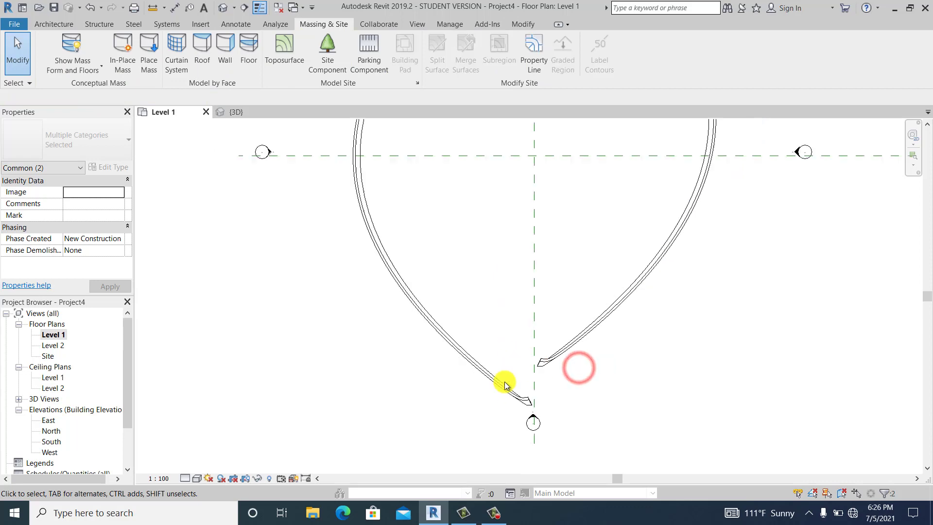
{"action": "scroll", "coordinate": [538, 389], "scroll_direction": "down", "scroll_amount": 4}
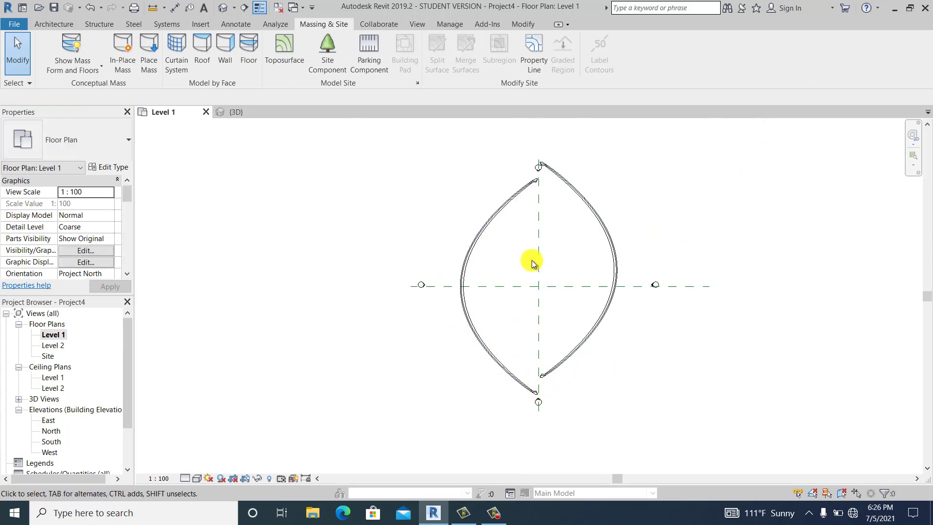
{"action": "left_click", "coordinate": [223, 8]}
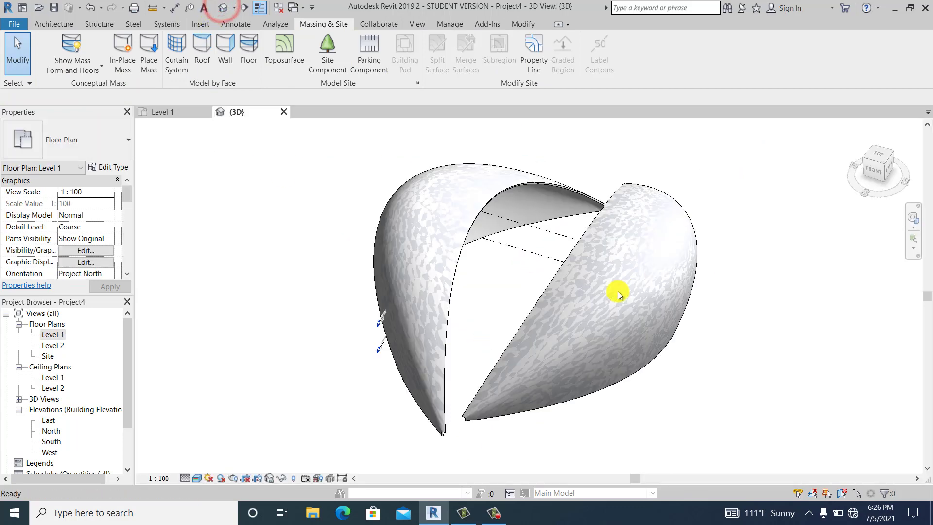
{"action": "middle_click_drag", "start_coordinate": [671, 382], "coordinate": [617, 258], "text": "shift"}
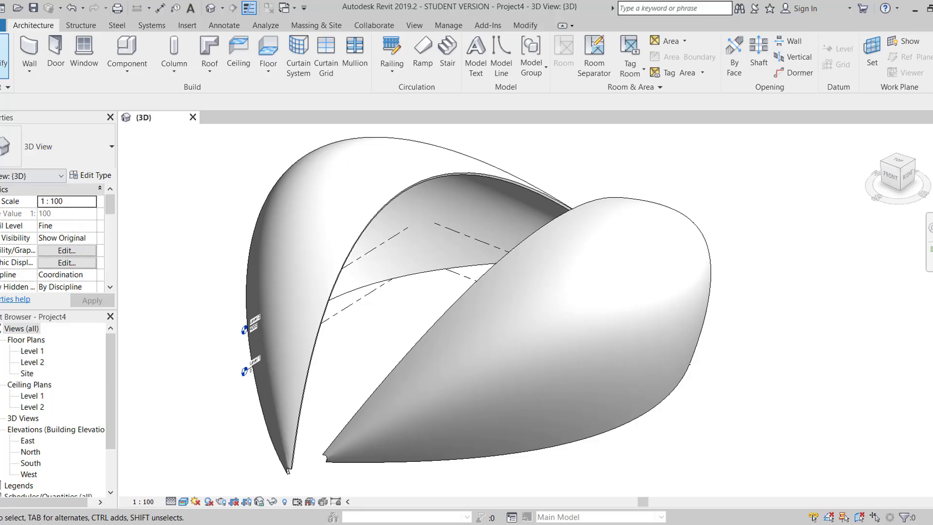